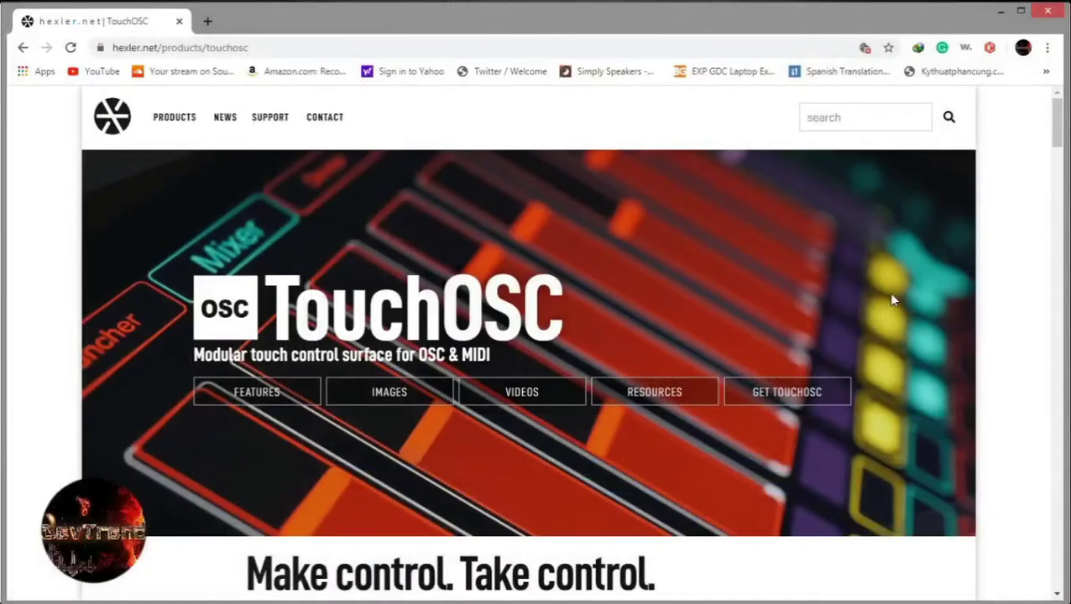
pyautogui.scroll(-2, 892, 300)
pyautogui.scroll(-2, 892, 300)
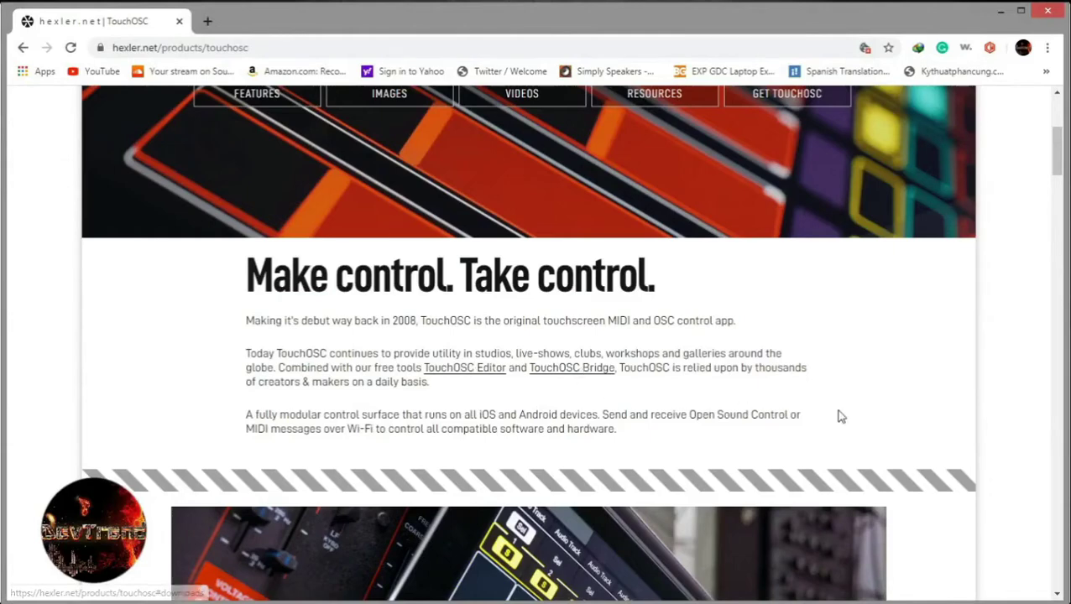
pyautogui.scroll(-3, 839, 416)
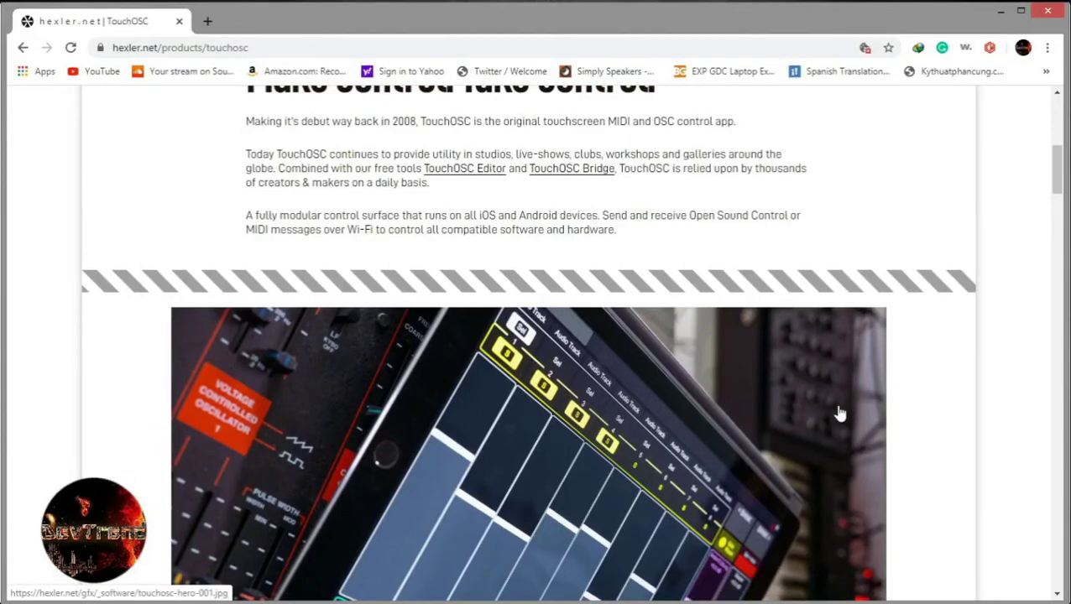
pyautogui.scroll(-1, 839, 414)
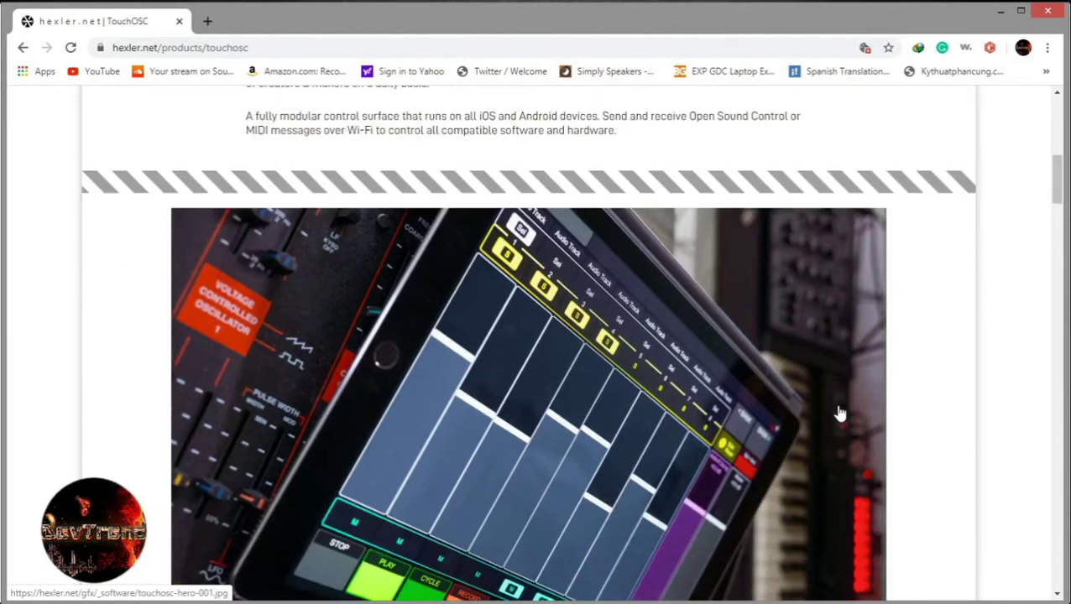
pyautogui.scroll(-7, 839, 414)
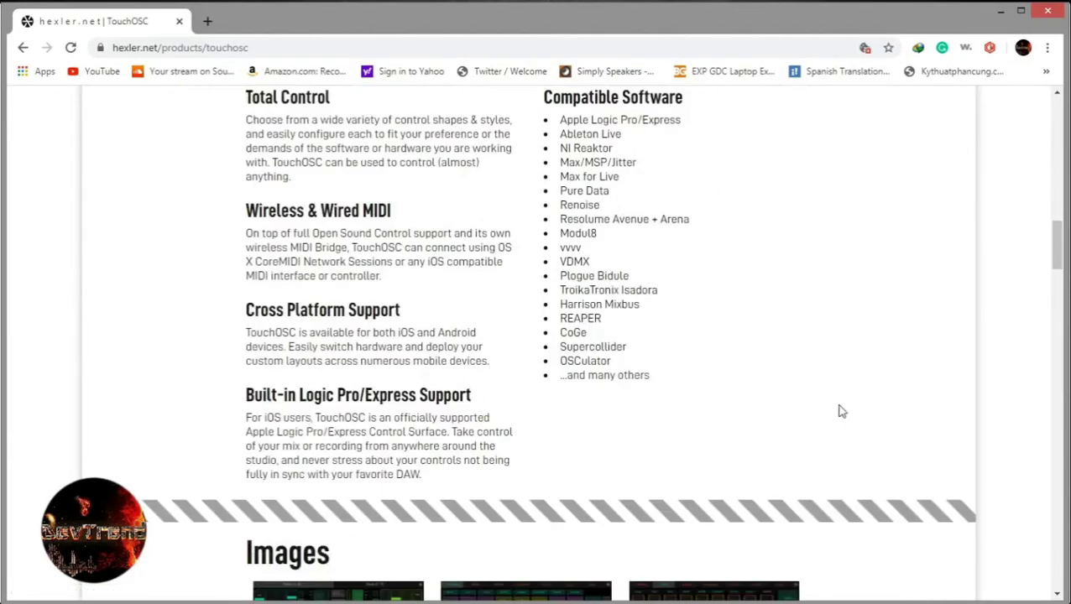
pyautogui.scroll(1, 842, 411)
pyautogui.scroll(-9, 842, 411)
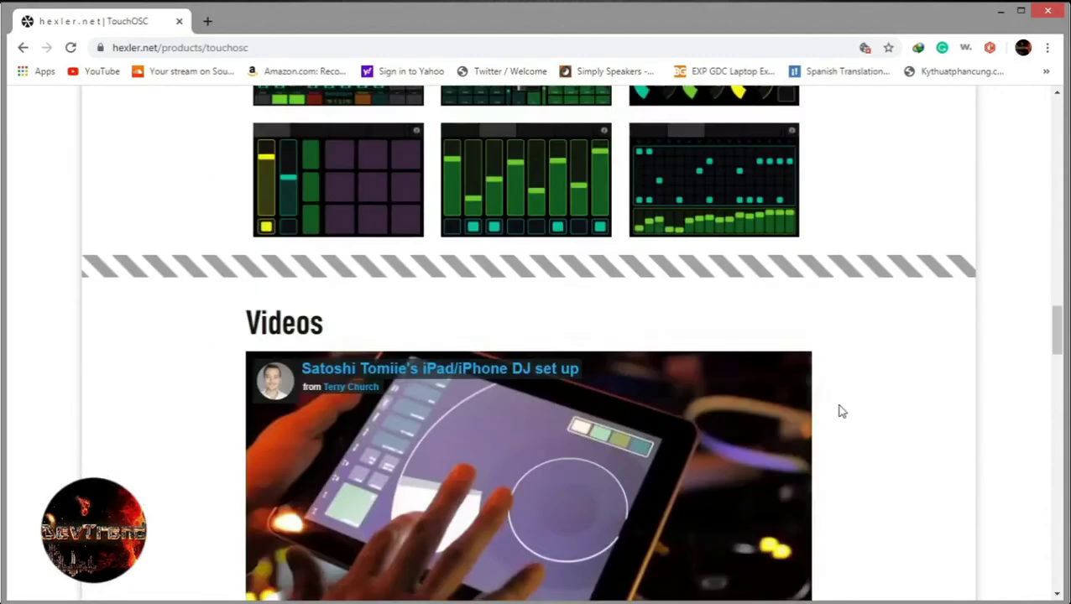
pyautogui.scroll(-10, 841, 411)
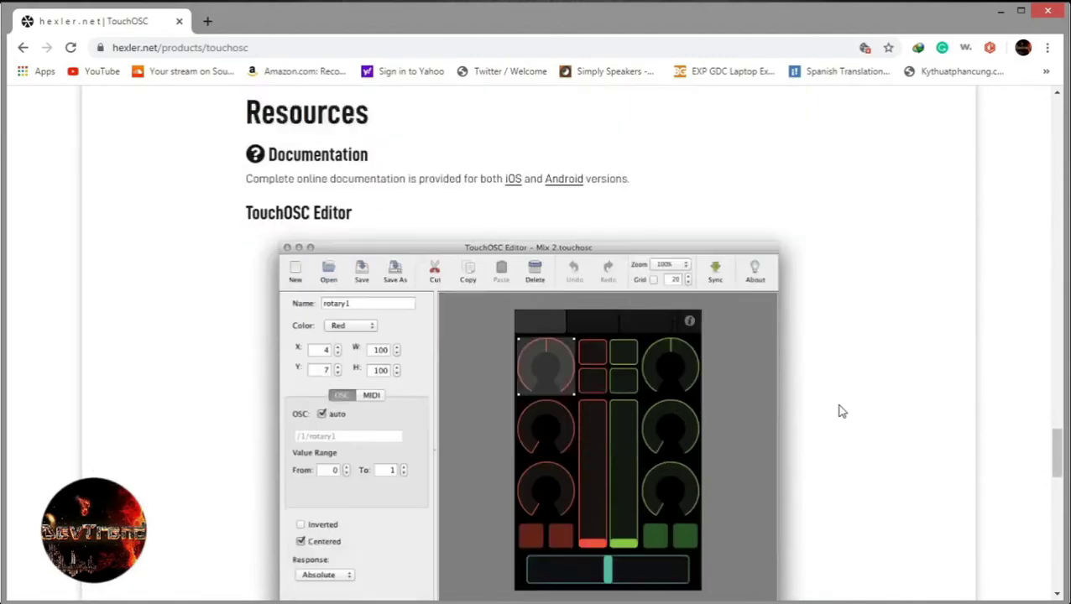
pyautogui.scroll(-7, 842, 412)
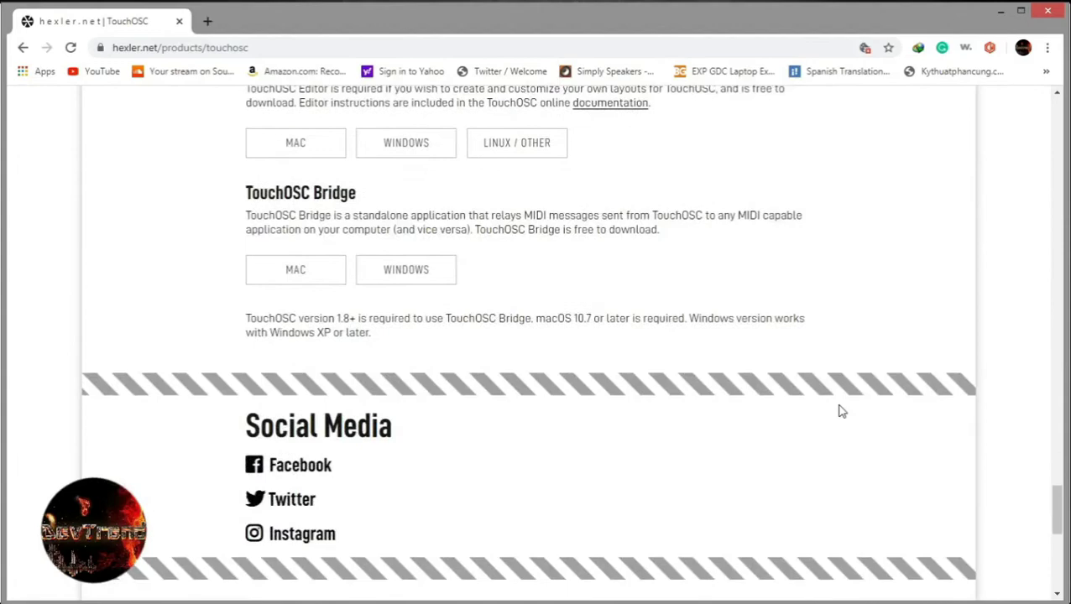
pyautogui.scroll(-5, 842, 411)
pyautogui.scroll(2, 842, 412)
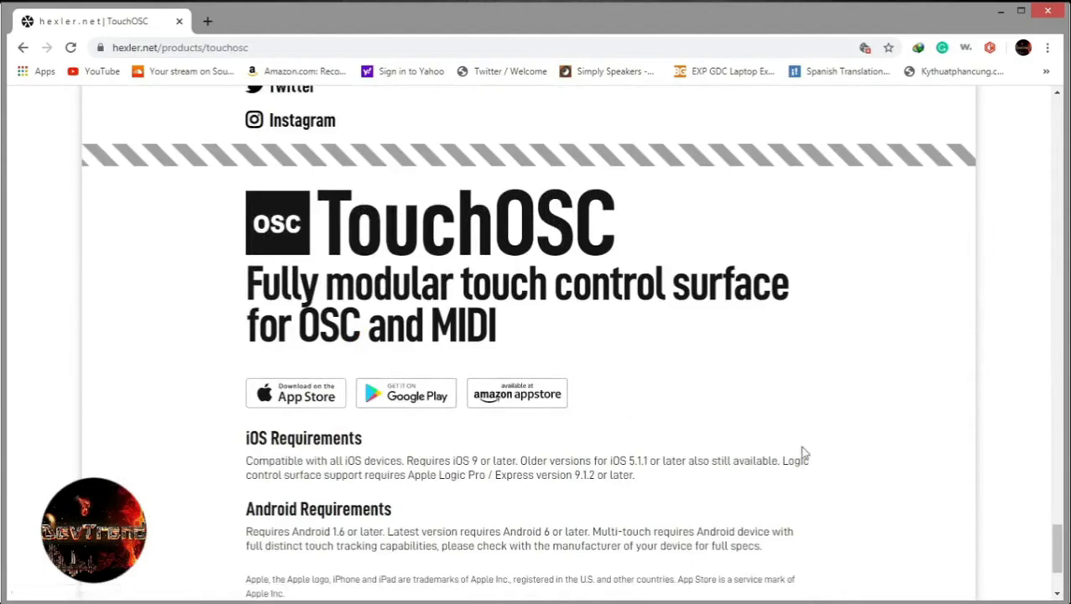
pyautogui.scroll(15, 898, 430)
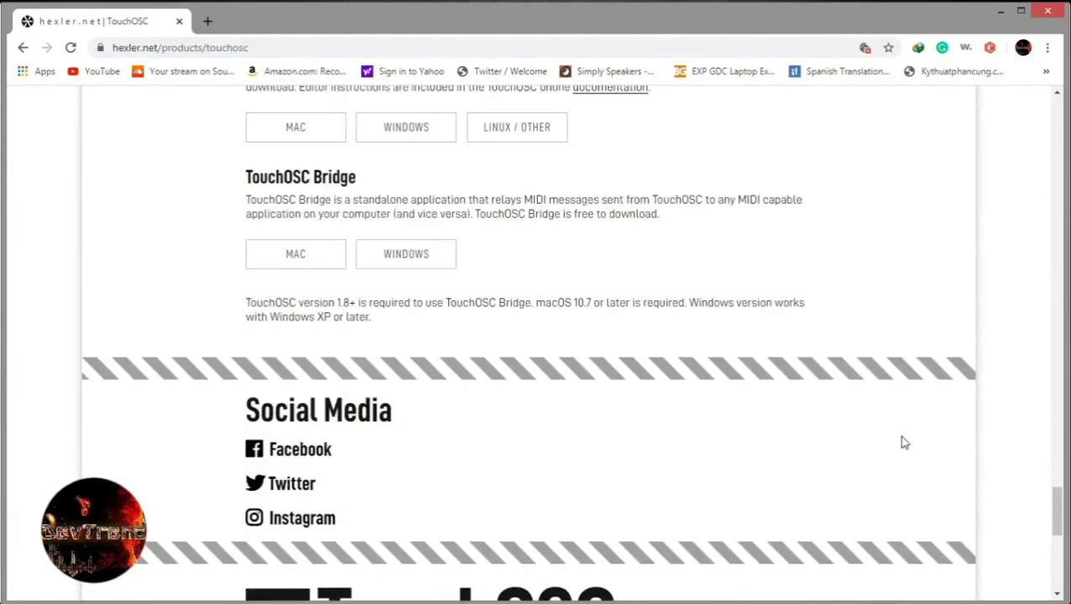
pyautogui.scroll(10, 899, 435)
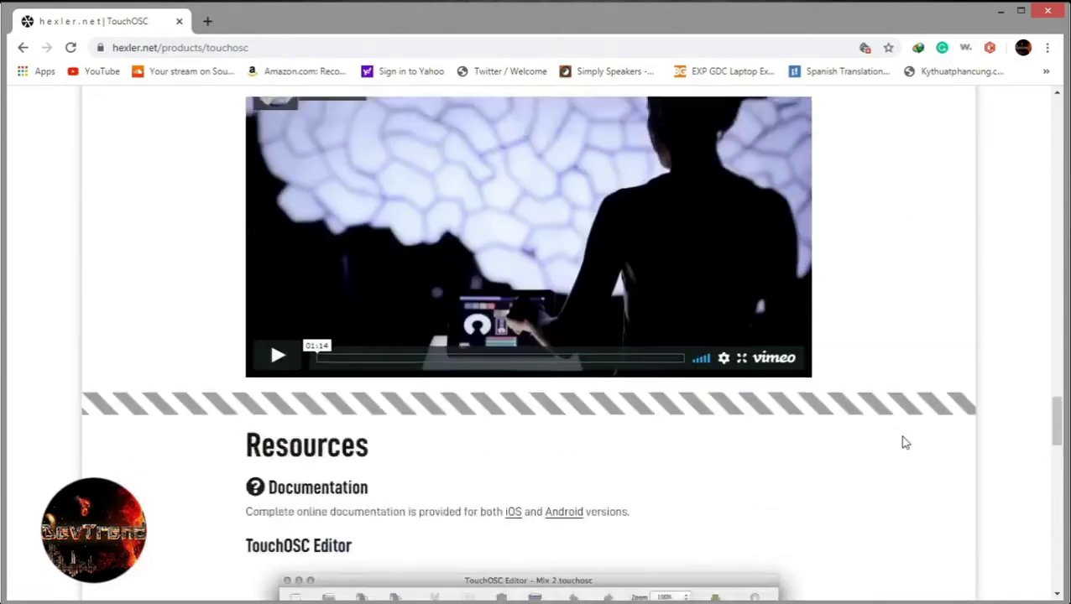
pyautogui.scroll(12, 903, 442)
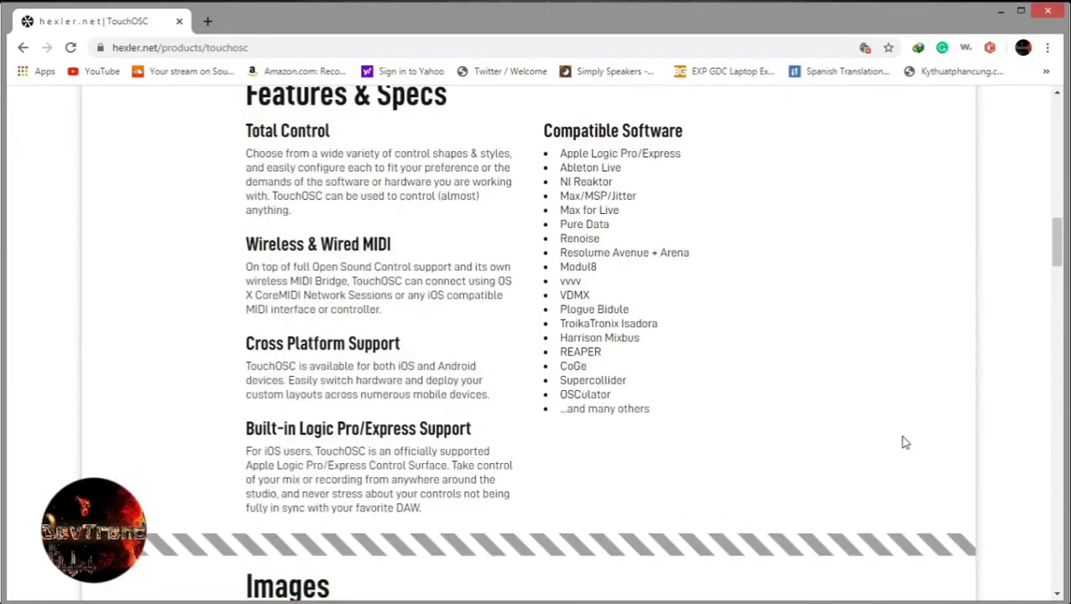
pyautogui.scroll(5, 905, 442)
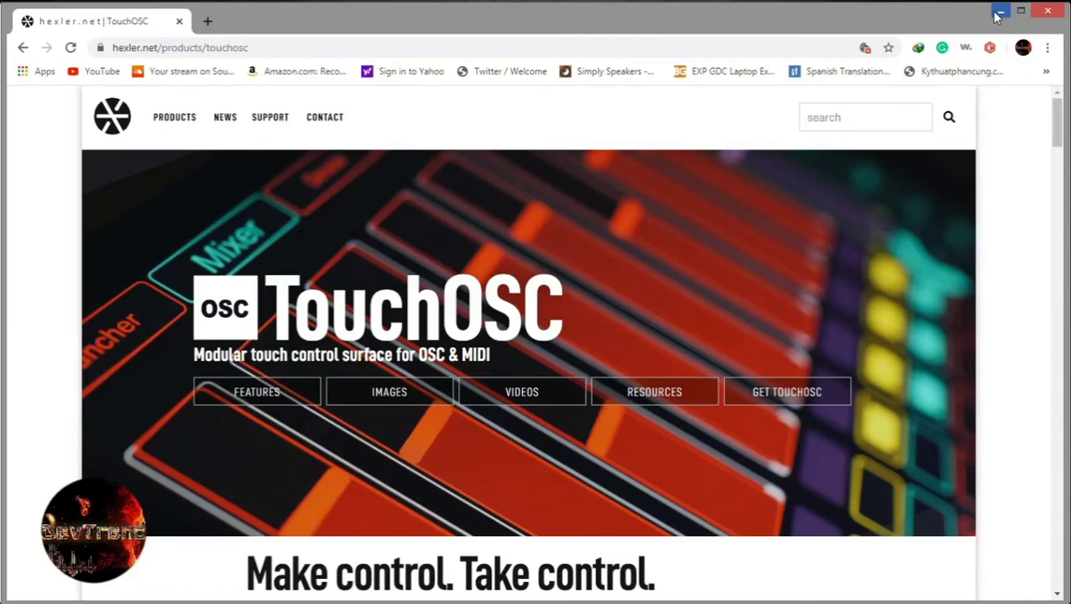
# Step: Minimize Chrome to bring the TouchOSC Editor and its empty layout back into view
pyautogui.click(997, 16)
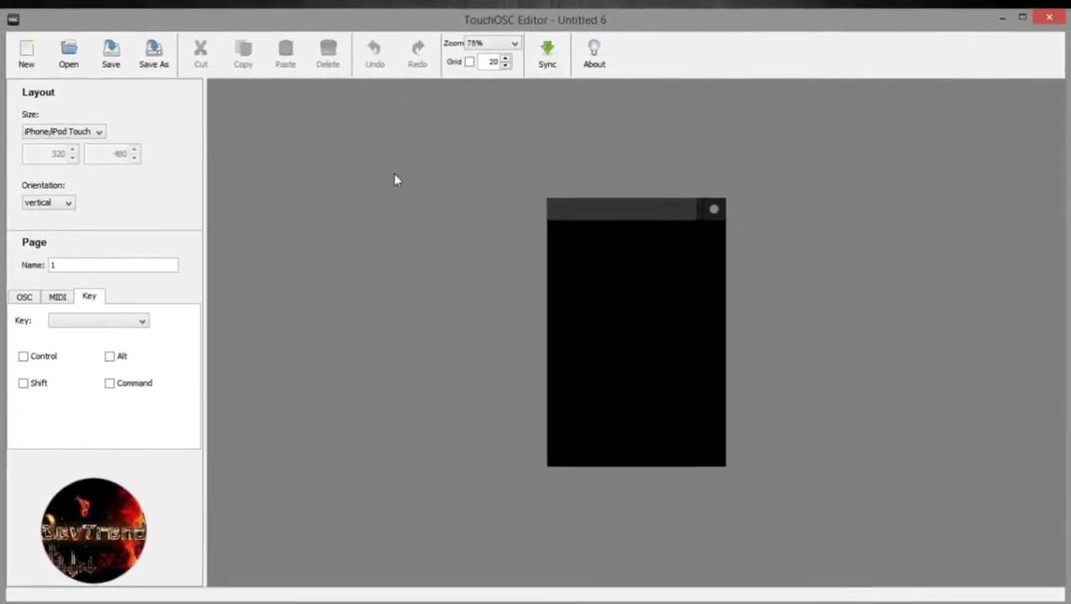
# Step: Create a new layout with Custom size, horizontal orientation, width 1280 and height 720
pyautogui.click(26, 56)
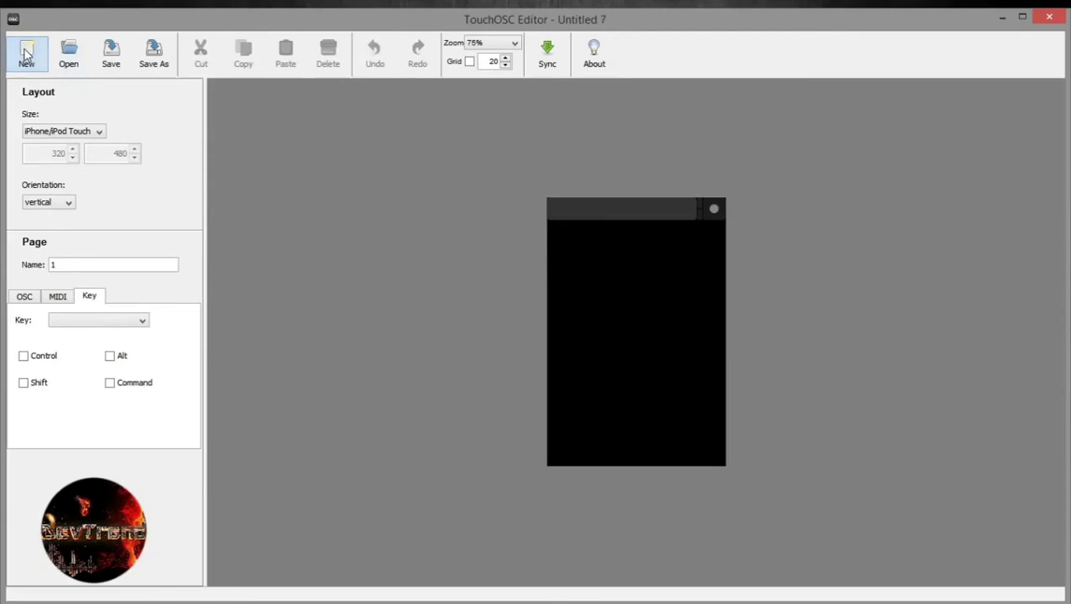
pyautogui.click(98, 133)
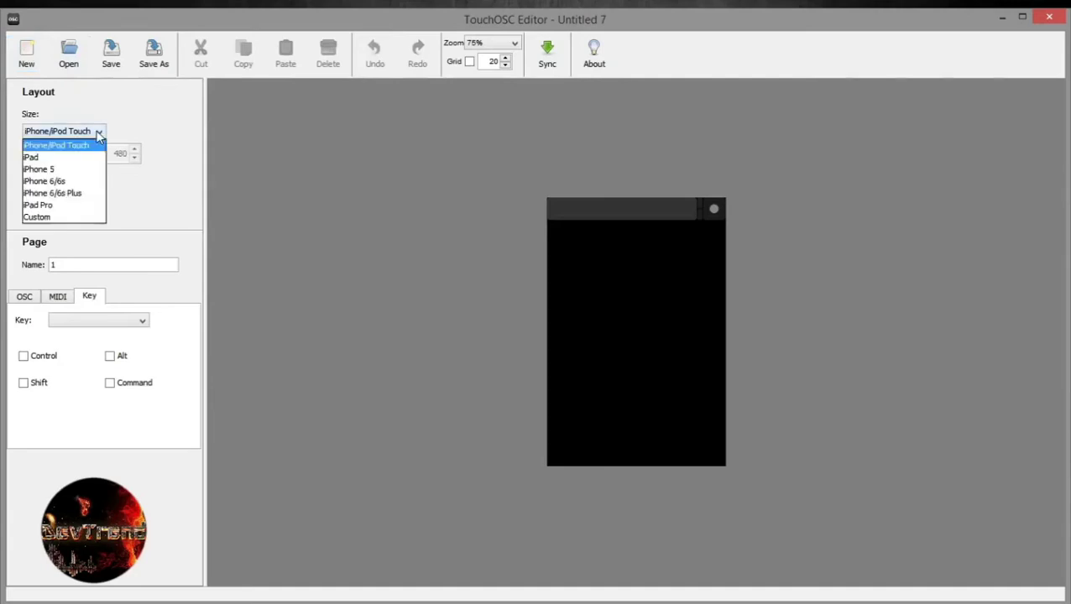
pyautogui.click(48, 216)
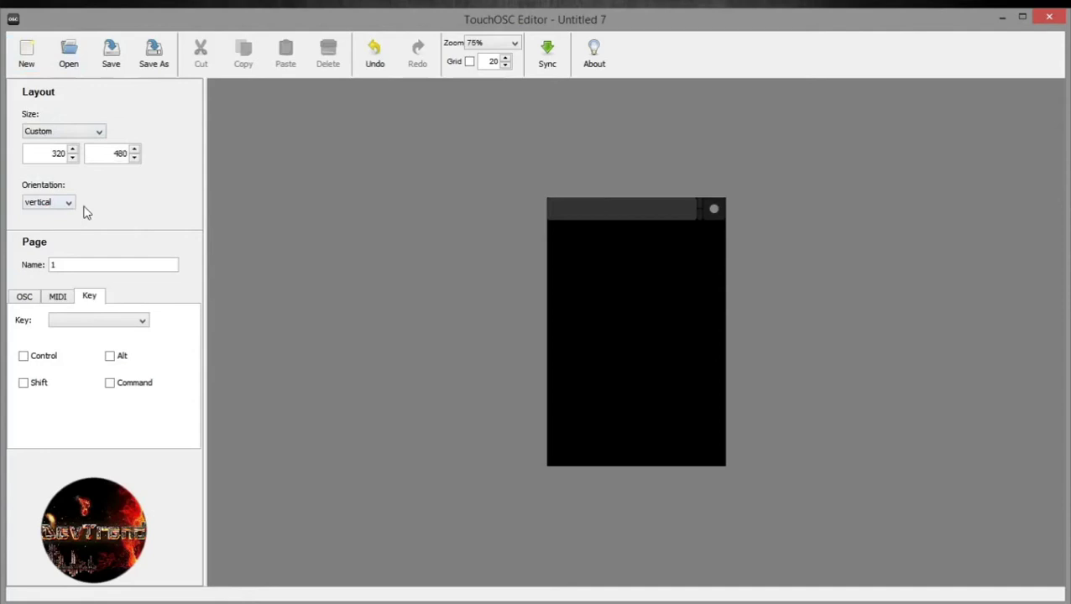
pyautogui.click(64, 203)
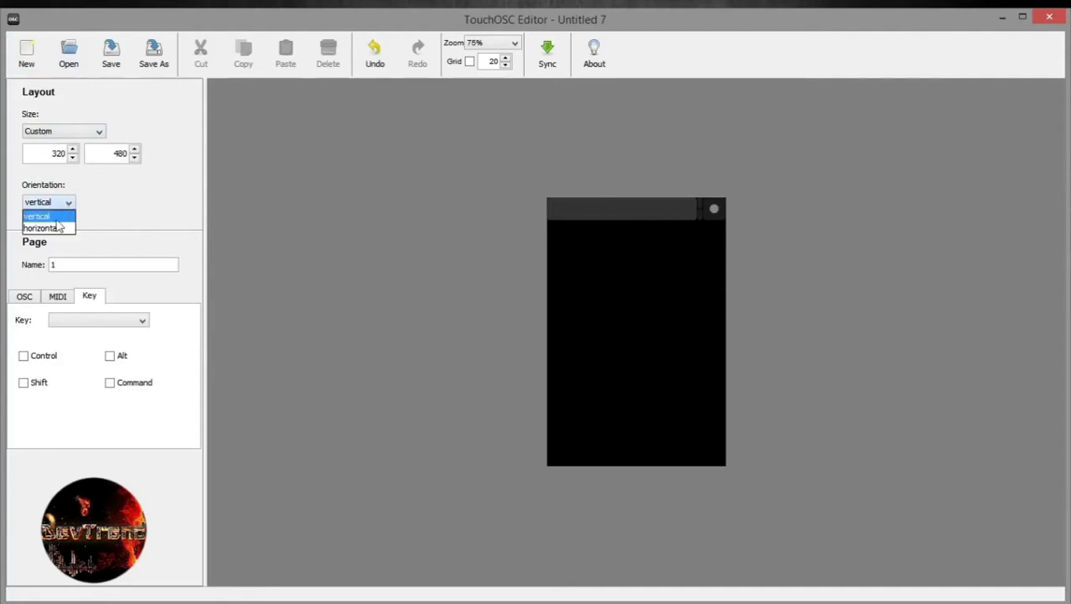
pyautogui.click(50, 227)
pyautogui.moveTo(50, 156); pyautogui.dragTo(71, 162)
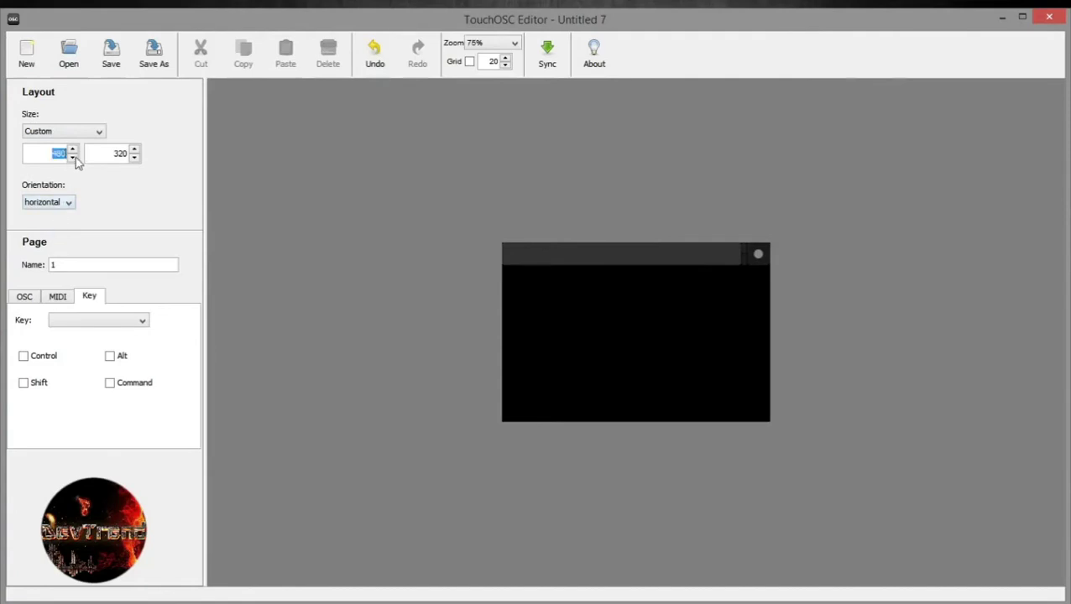
pyautogui.write('1280')
pyautogui.click(115, 158)
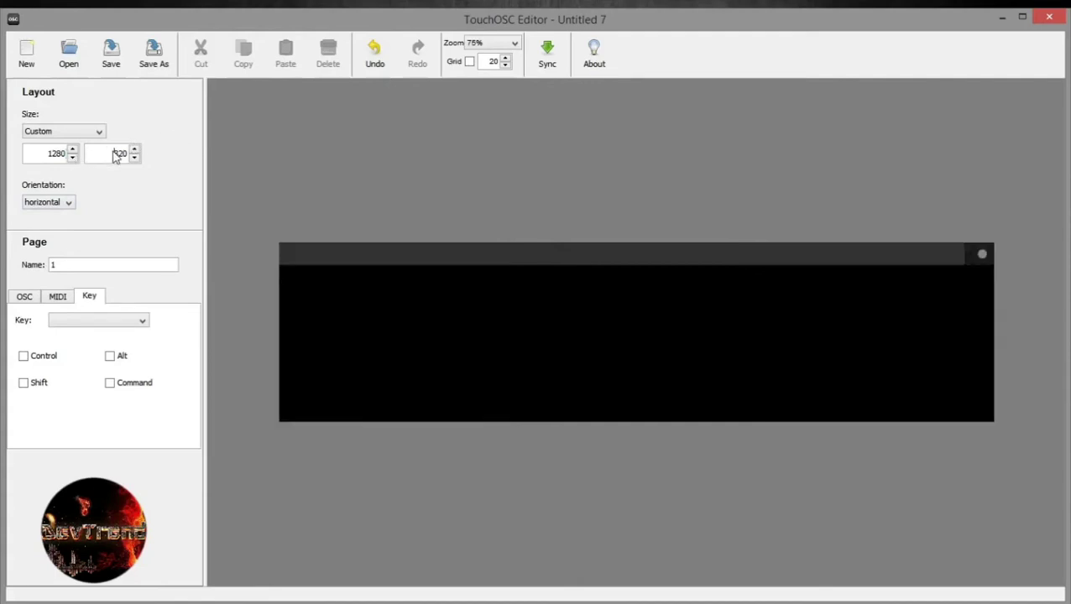
pyautogui.moveTo(116, 158); pyautogui.dragTo(143, 160)
pyautogui.write('720')
pyautogui.click(503, 170)
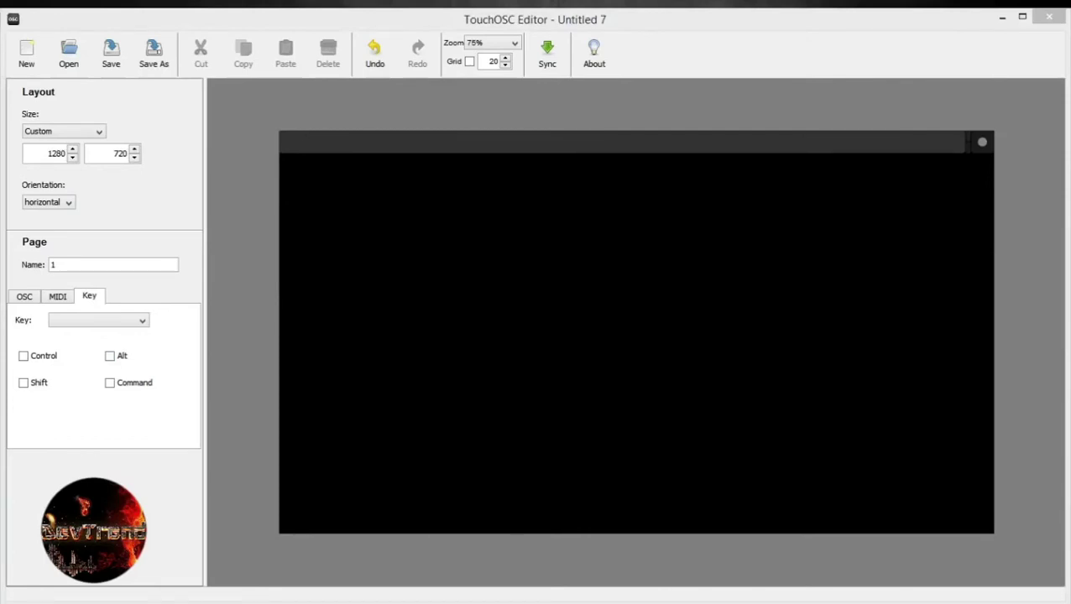
# Step: Keep zoom at 75% and the page name as 1, and enable the Grid
pyautogui.click(515, 43)
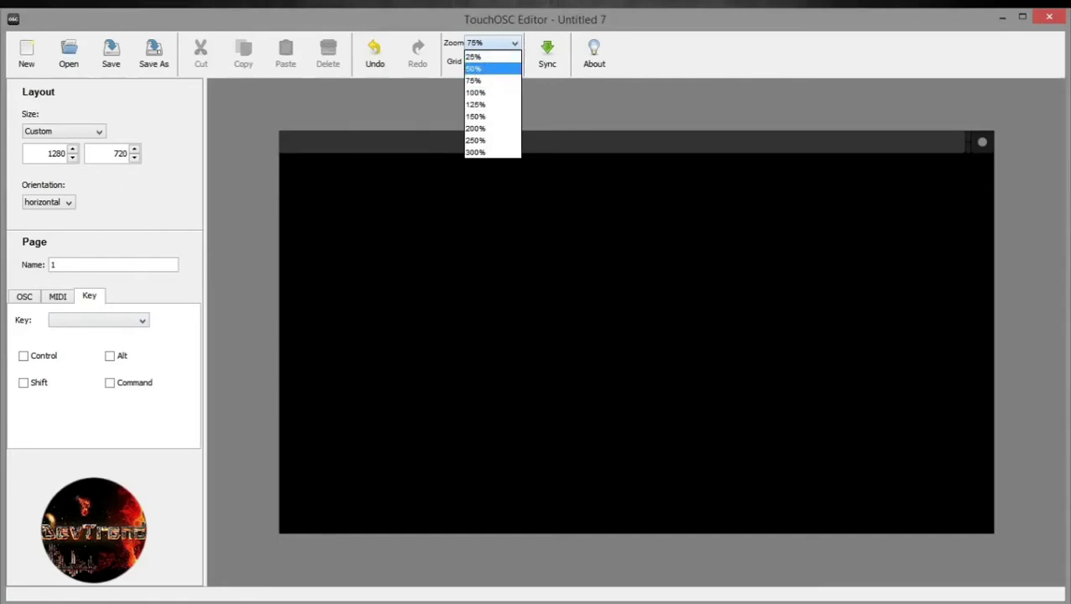
pyautogui.press('Escape')
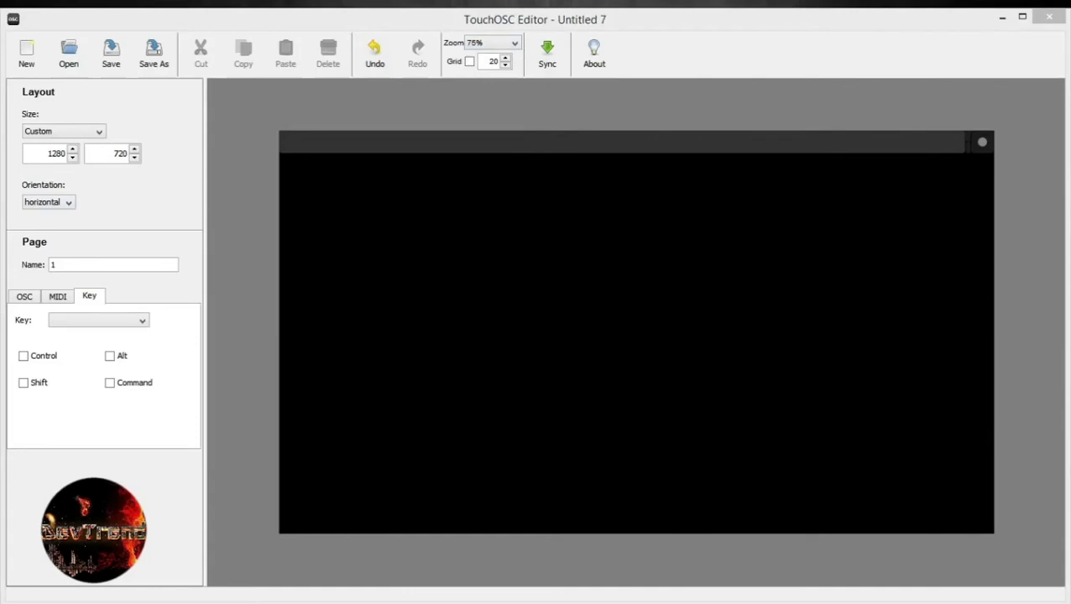
pyautogui.moveTo(72, 267); pyautogui.dragTo(33, 270)
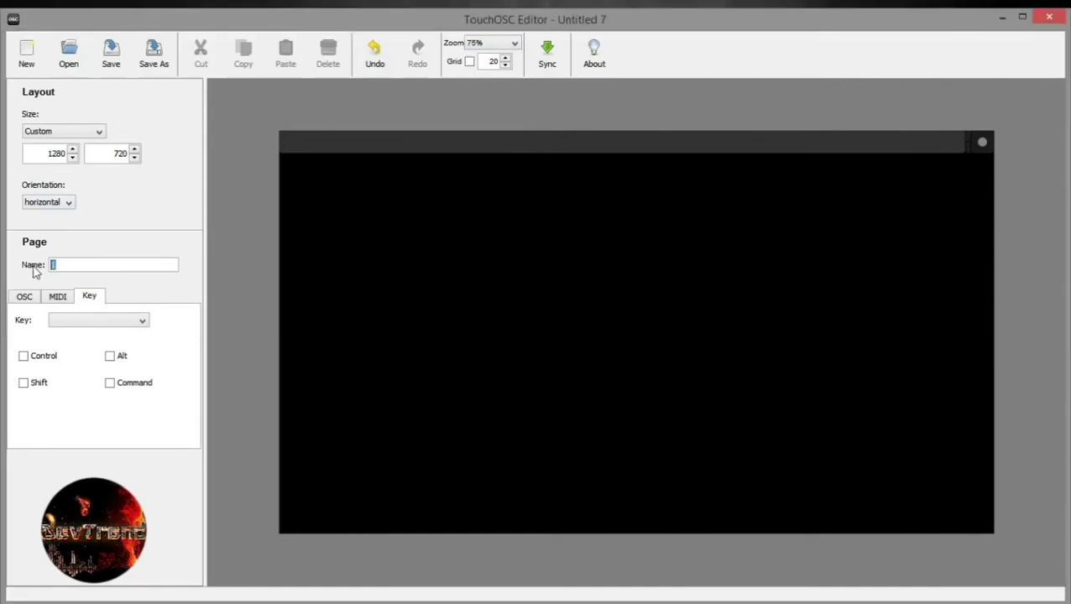
pyautogui.press('Tab')
pyautogui.press('Tab')
pyautogui.click(469, 63)
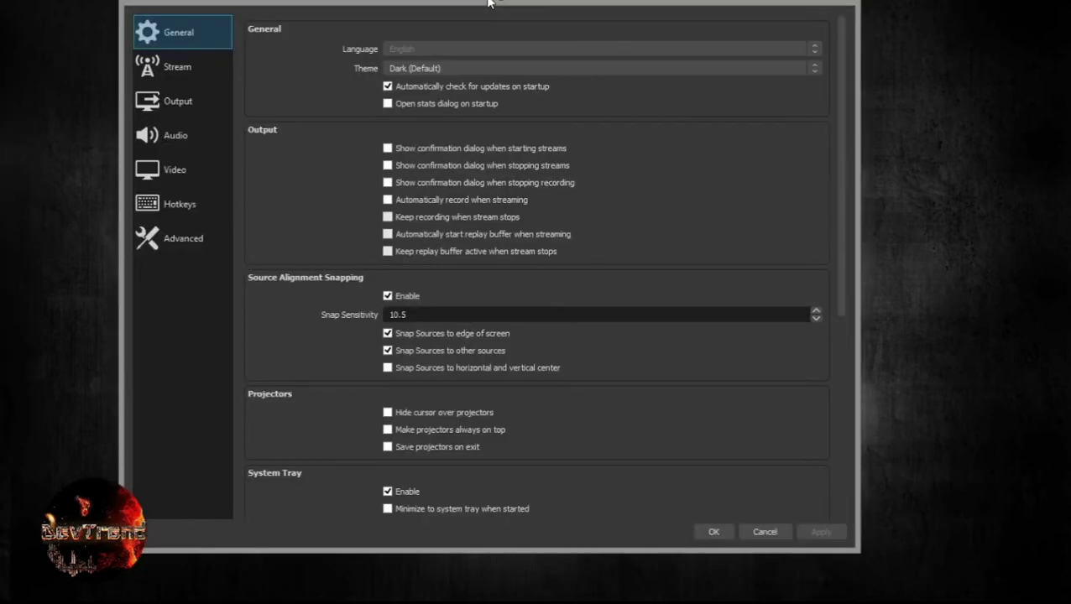
# Step: Review OBS's Hotkeys settings, scrolling through the scene and source shortcuts and back to the top
pyautogui.click(183, 211)
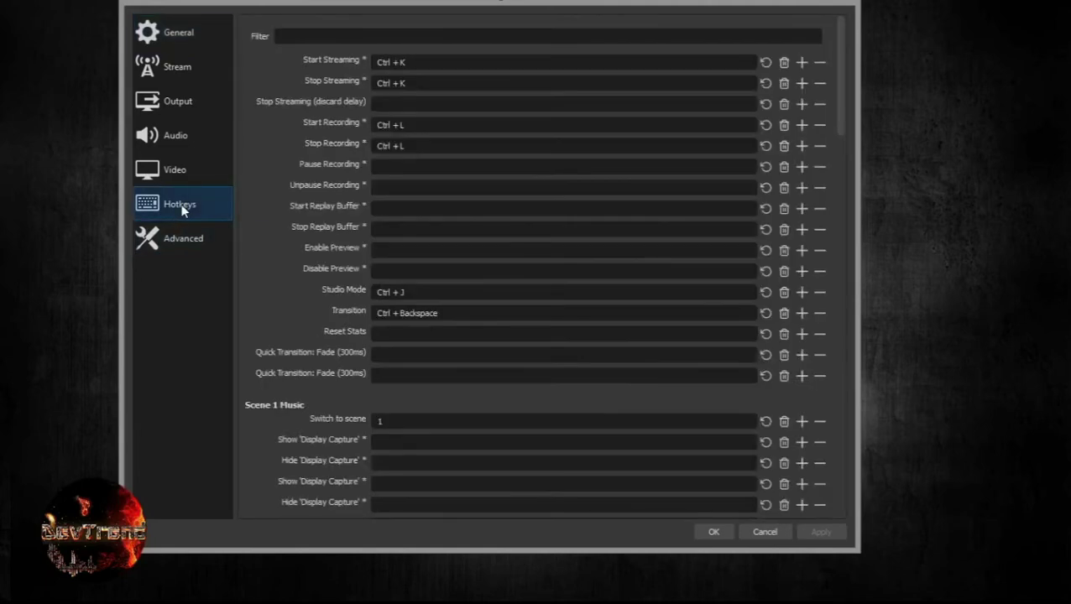
pyautogui.scroll(-7, 643, 286)
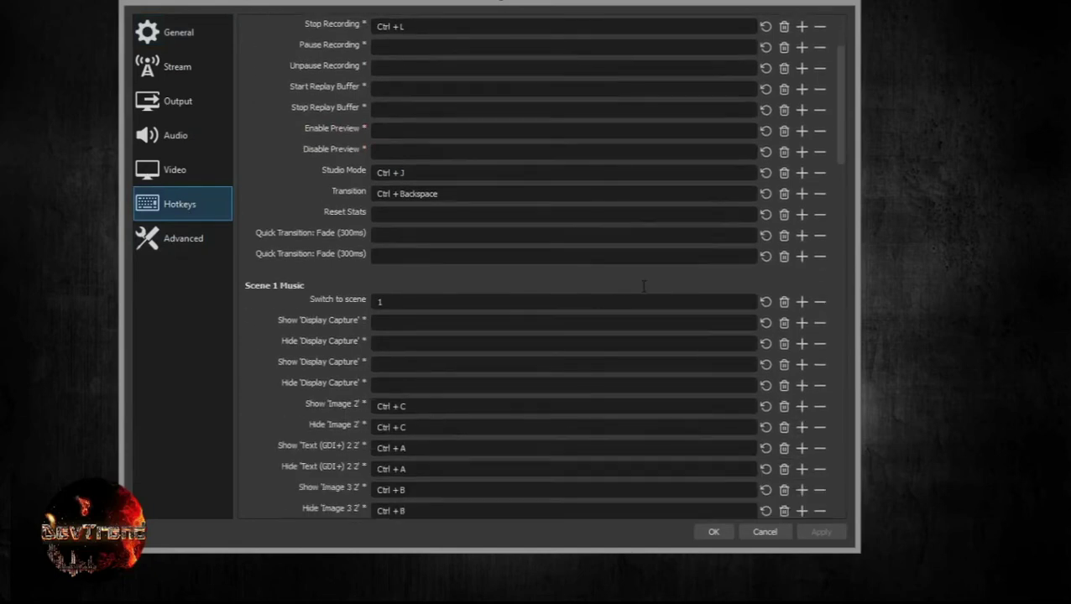
pyautogui.scroll(-8, 643, 286)
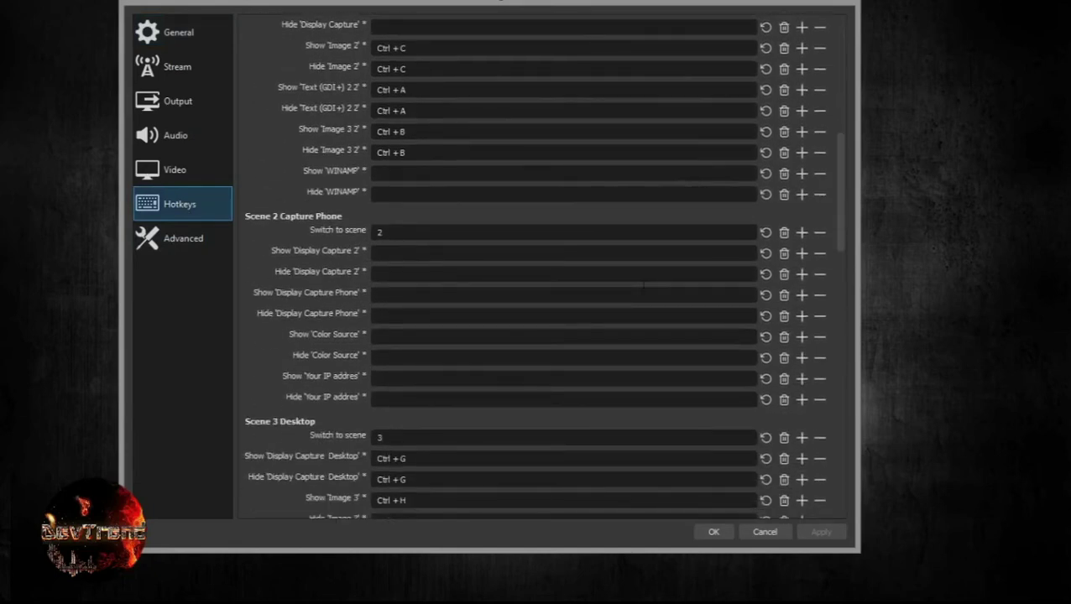
pyautogui.scroll(-2, 643, 285)
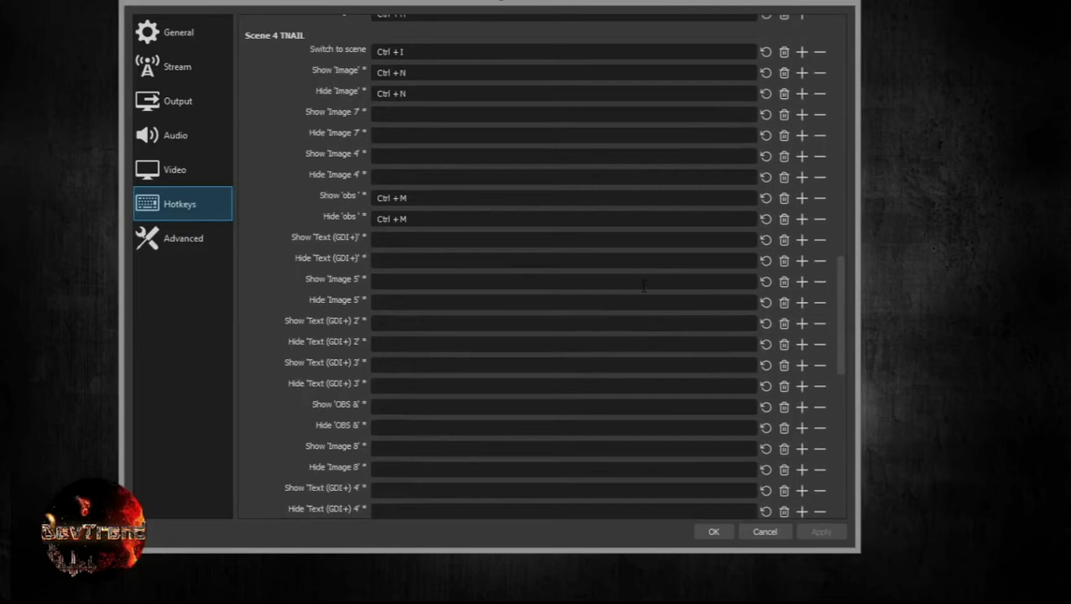
pyautogui.scroll(-3, 643, 285)
pyautogui.scroll(-6, 643, 287)
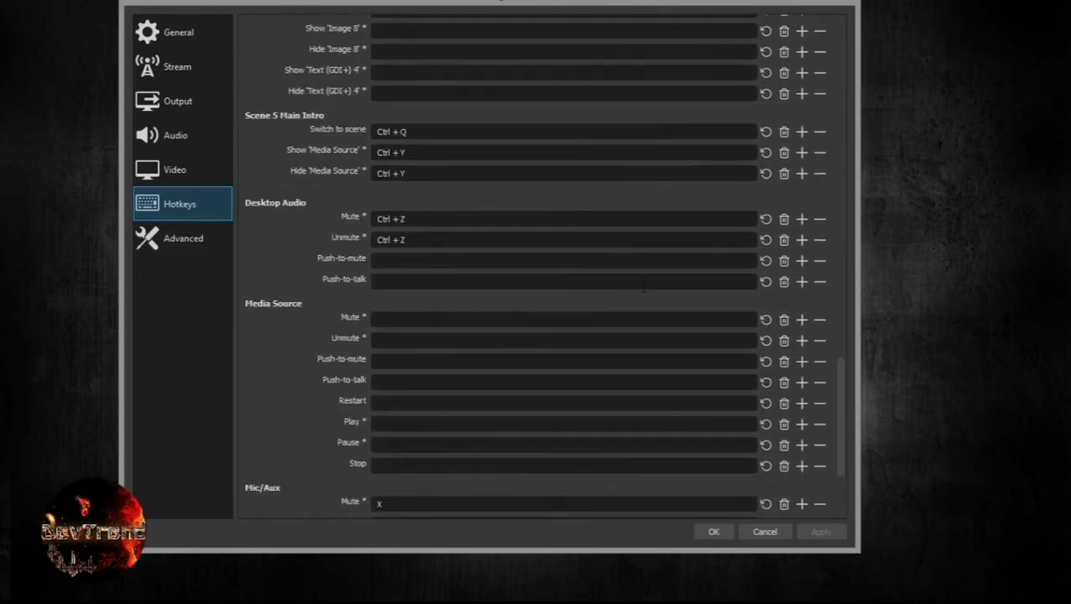
pyautogui.scroll(9, 643, 288)
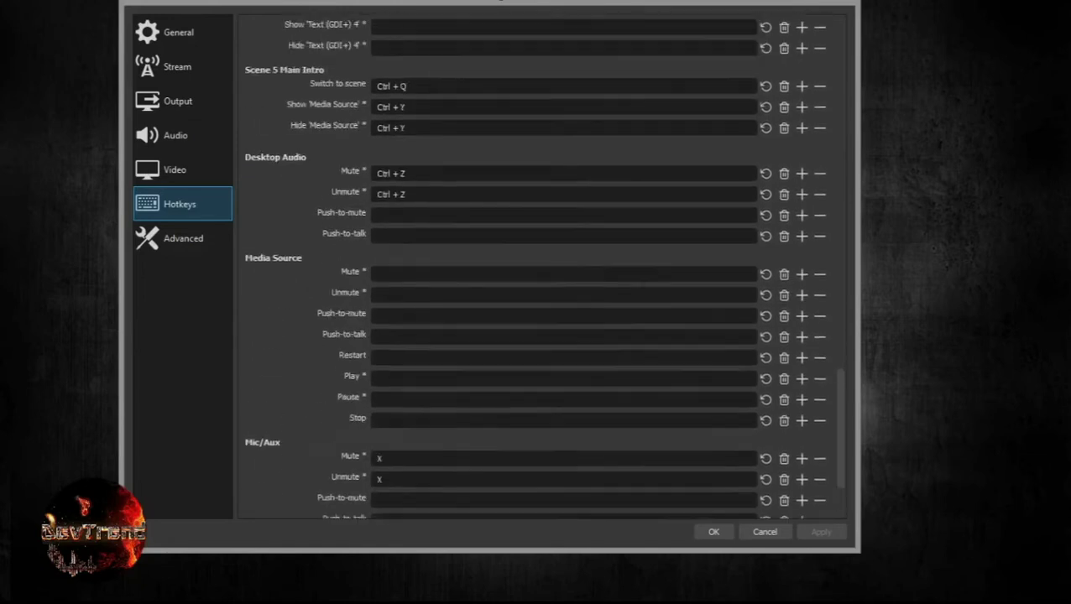
pyautogui.scroll(10, 643, 285)
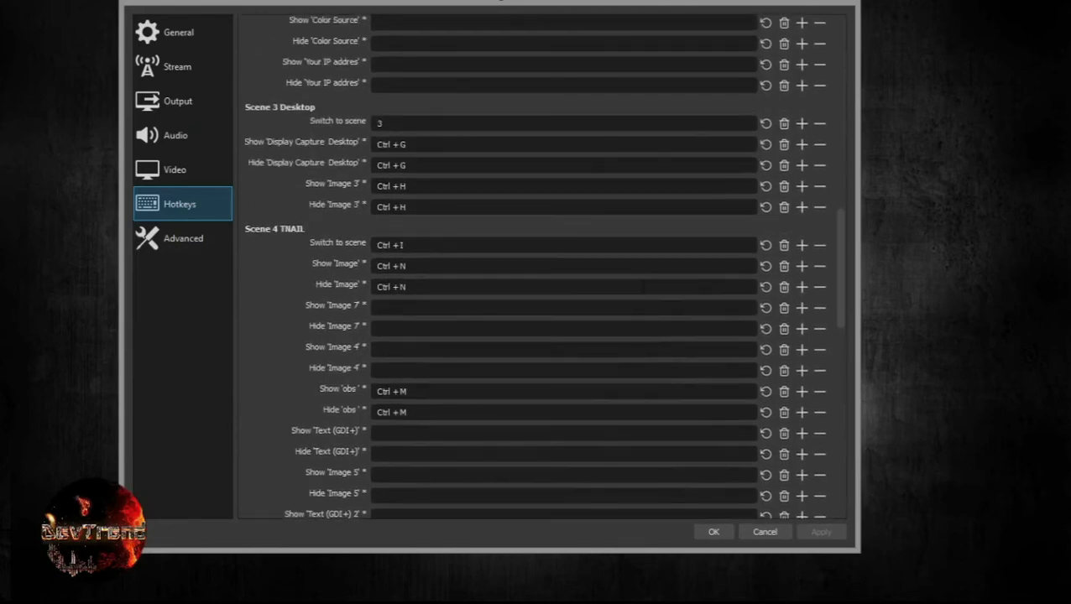
pyautogui.scroll(5, 643, 287)
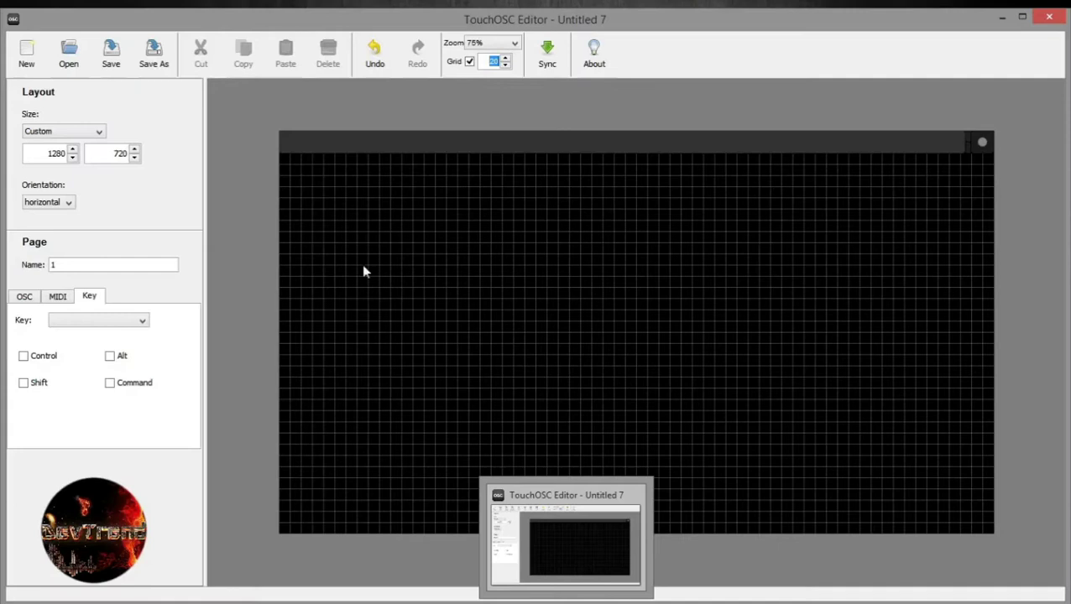
# Step: Add a Push Button to the canvas and enlarge it to 141 × 123
pyautogui.rightClick(502, 243)
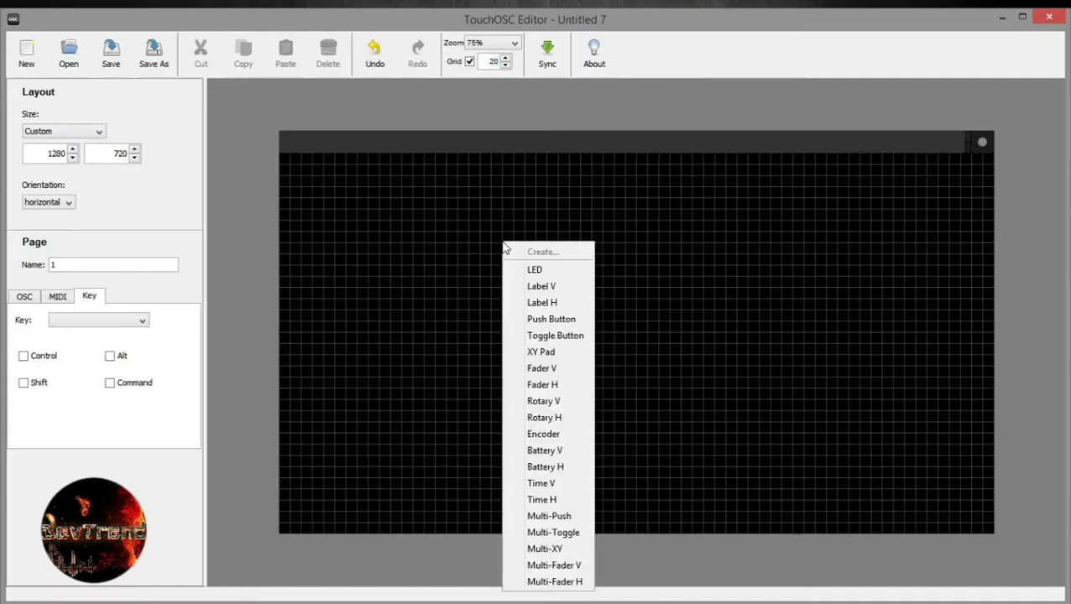
pyautogui.click(550, 319)
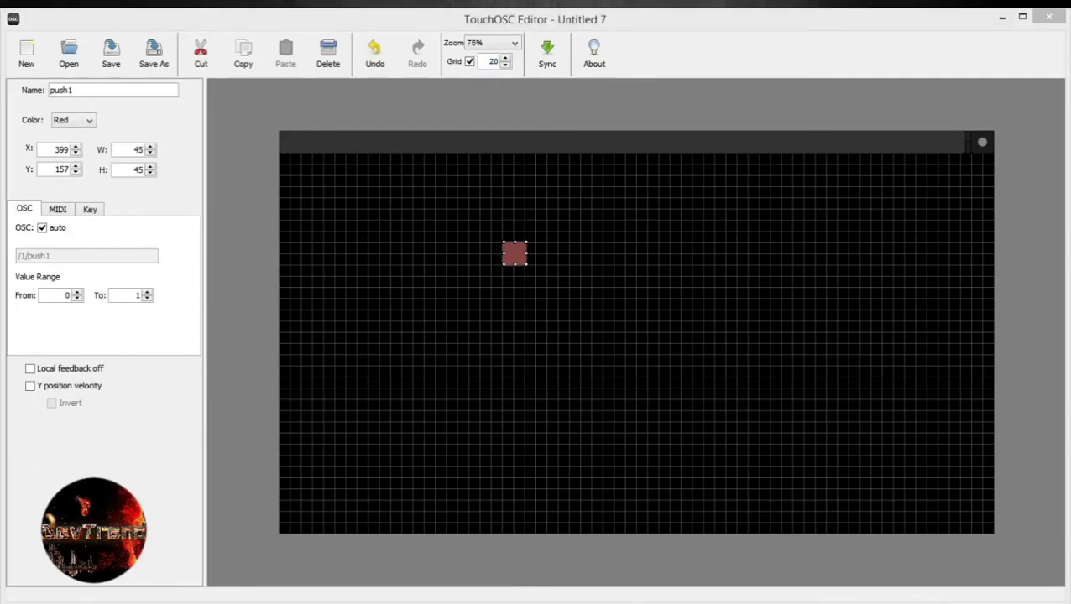
pyautogui.moveTo(523, 262); pyautogui.dragTo(582, 307)
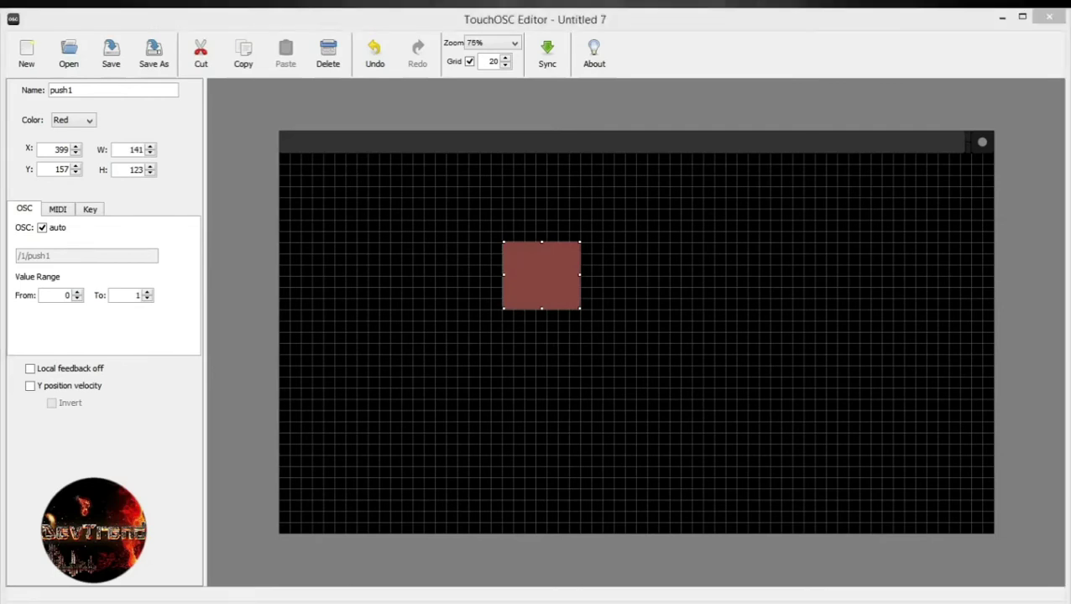
# Step: Add a Label H, move it onto the red push button, then select the button
pyautogui.click(395, 540)
pyautogui.rightClick(690, 289)
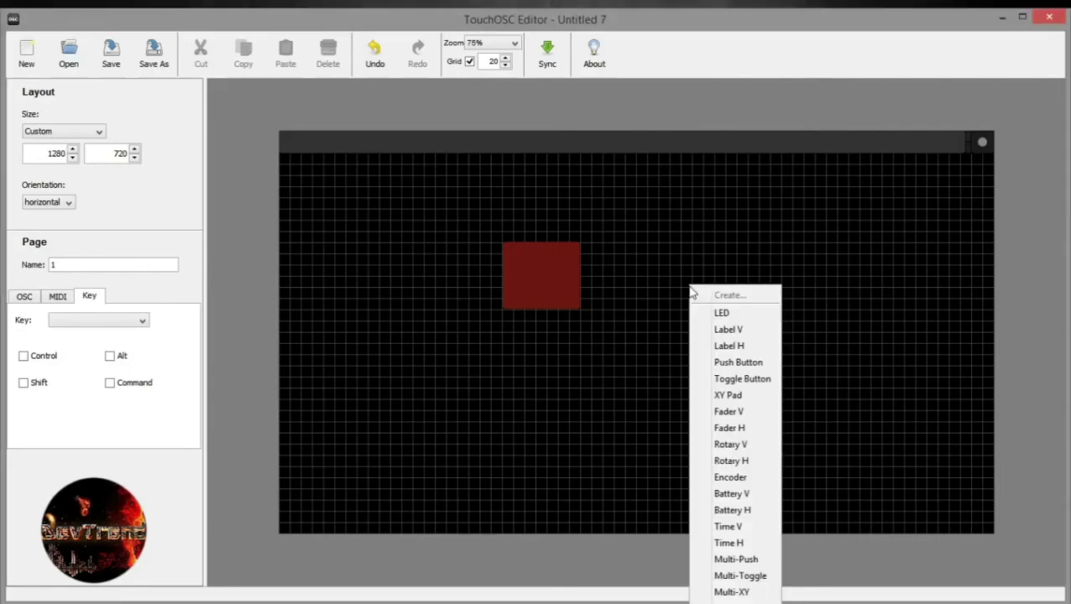
pyautogui.click(728, 346)
pyautogui.moveTo(695, 307); pyautogui.dragTo(555, 283)
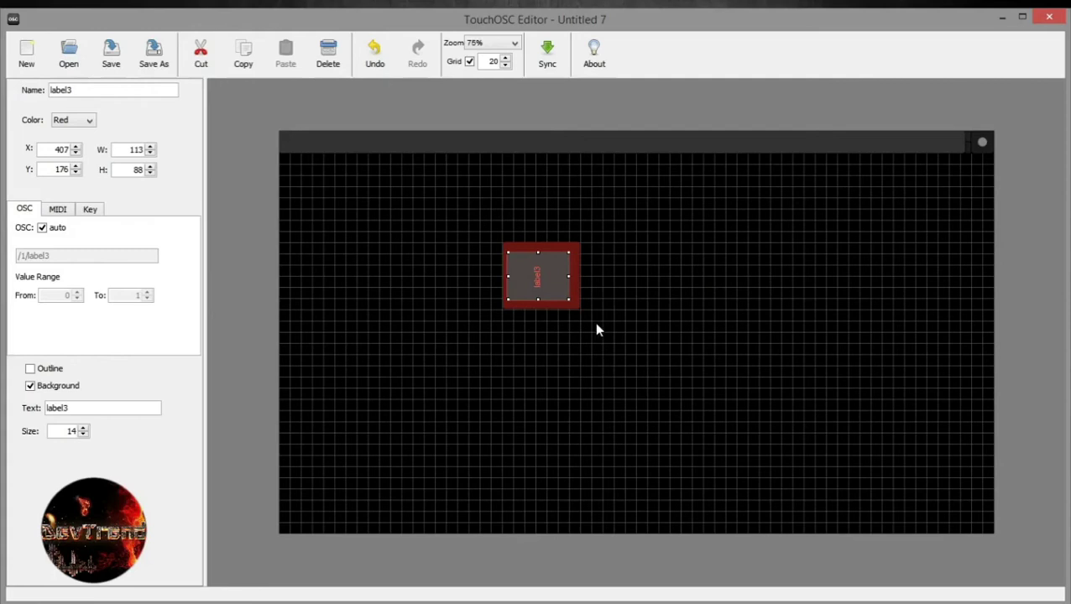
pyautogui.moveTo(598, 325); pyautogui.dragTo(530, 272)
pyautogui.click(532, 277)
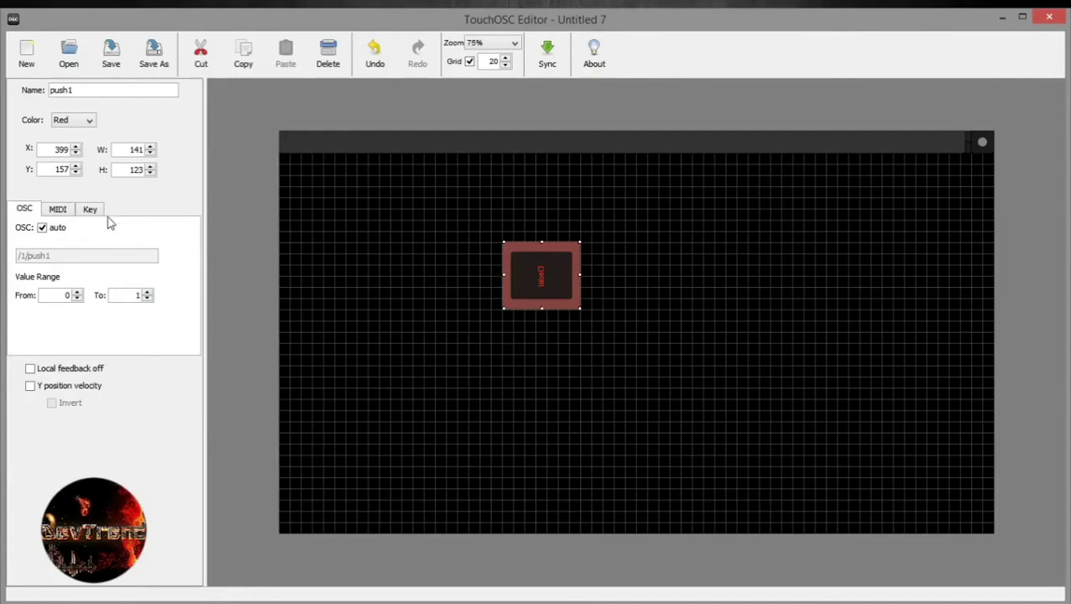
# Step: Toggle label3's Background and Outline options, leaving background on and outline off
pyautogui.click(524, 286)
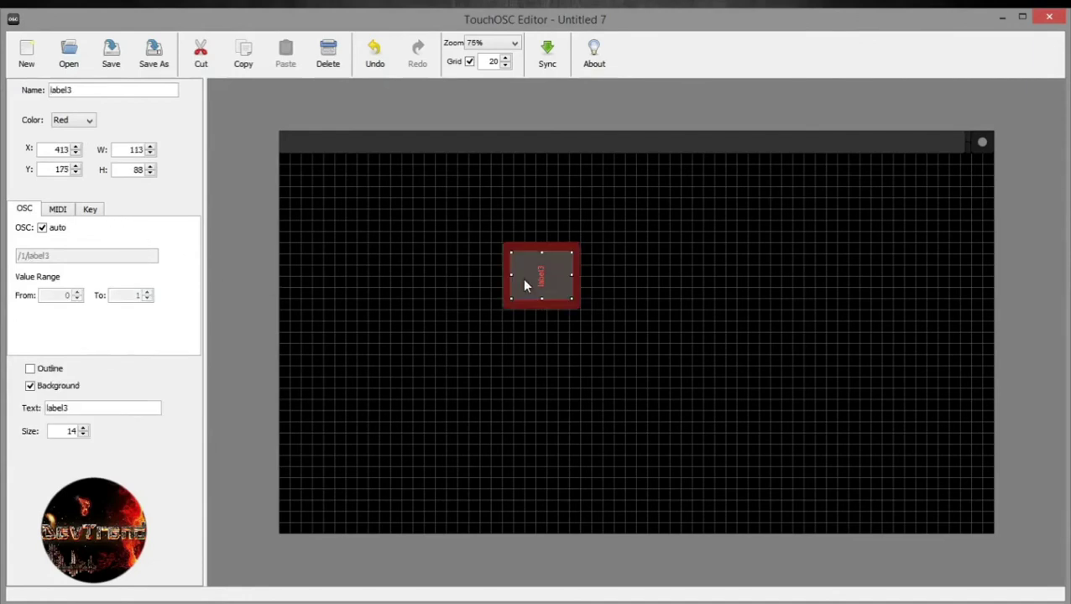
pyautogui.click(31, 388)
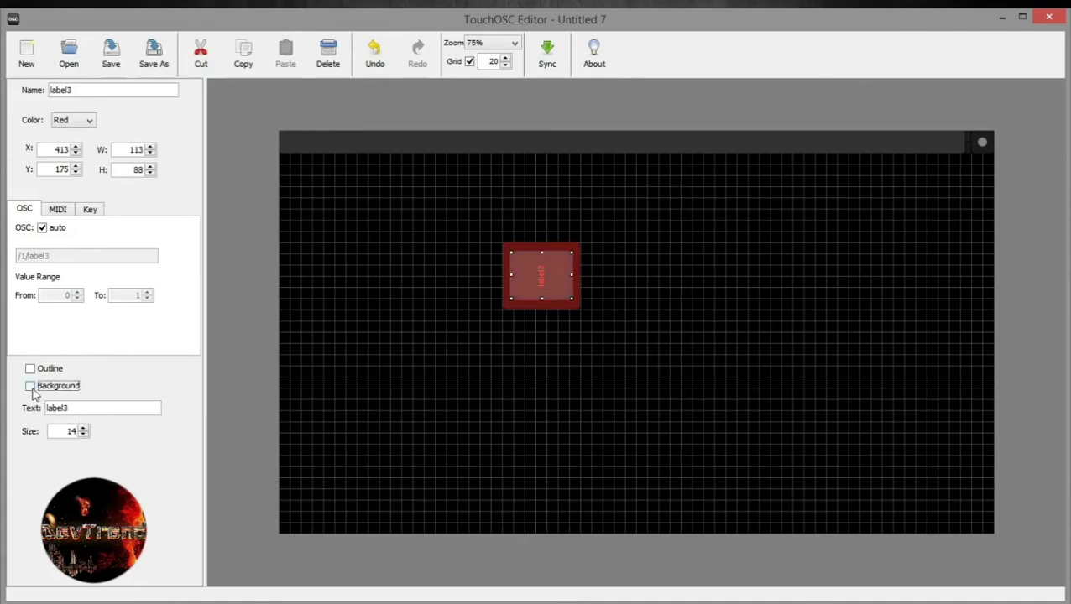
pyautogui.click(30, 387)
pyautogui.click(30, 369)
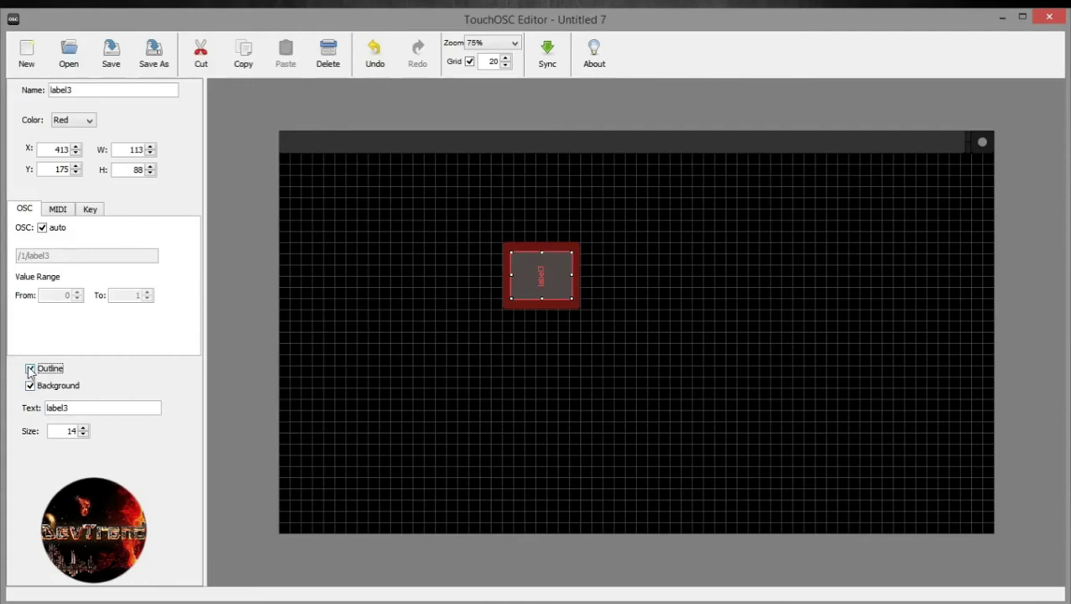
pyautogui.click(31, 371)
pyautogui.click(30, 370)
pyautogui.click(31, 370)
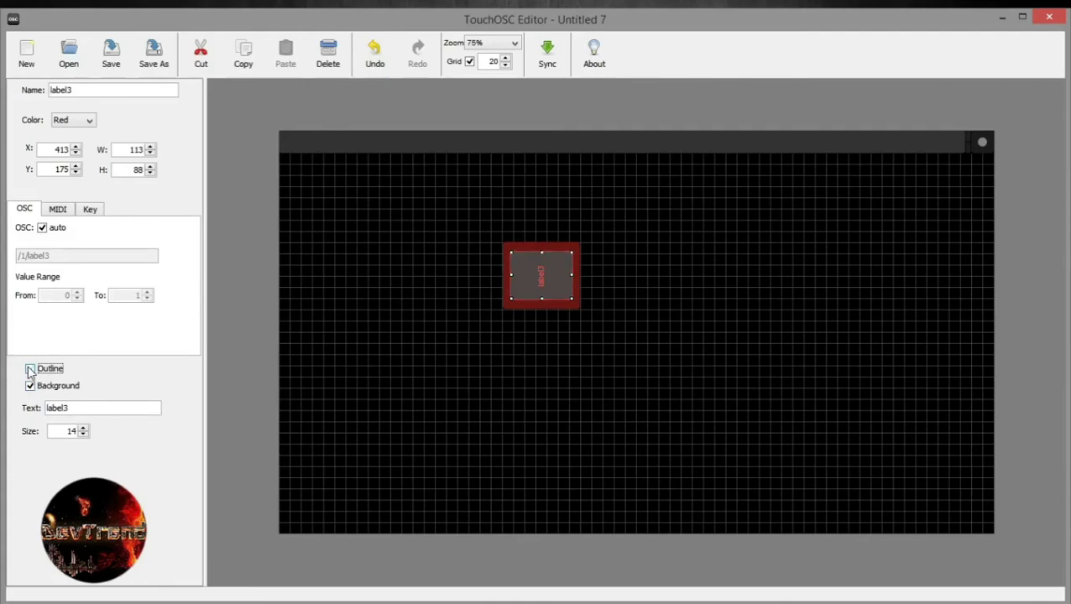
# Step: Set push1's colour to Green
pyautogui.click(559, 307)
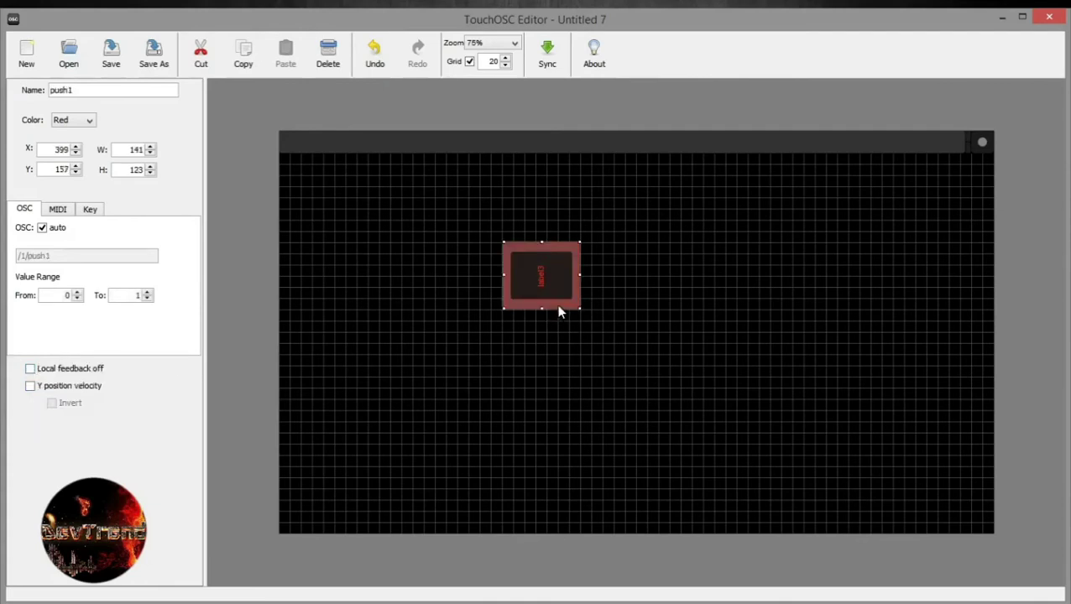
pyautogui.click(73, 121)
pyautogui.click(65, 148)
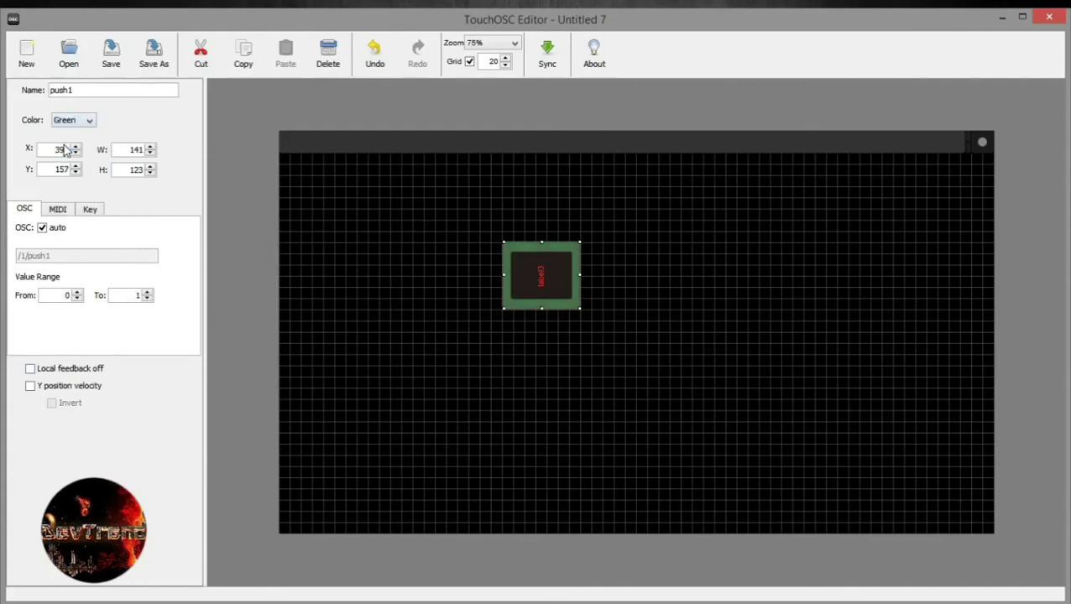
# Step: Map push1 to send Control+0 on the Key tab, then start Sync to the phone
pyautogui.click(528, 385)
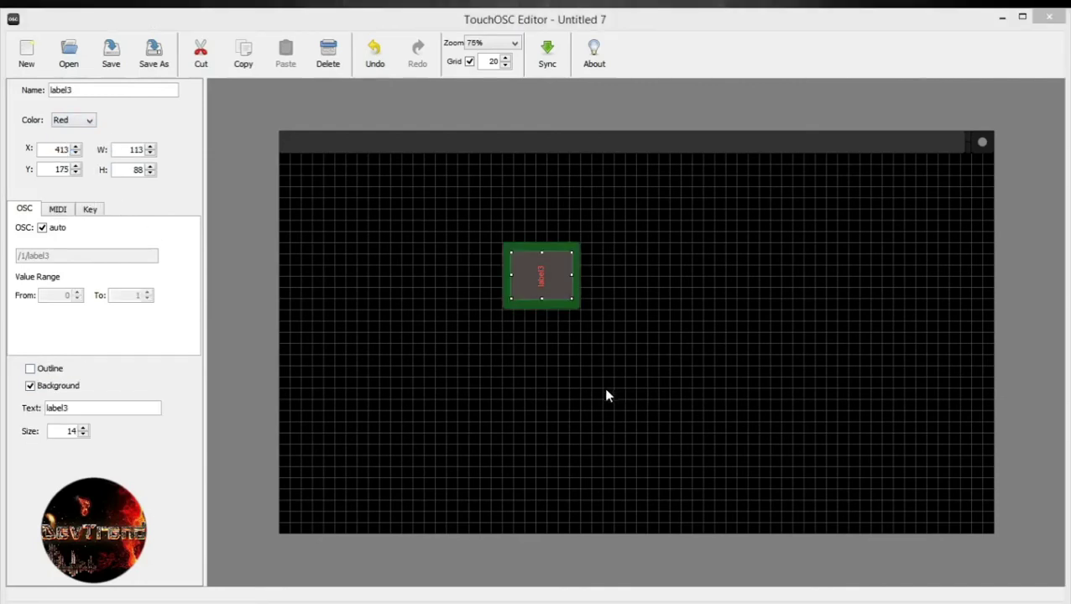
pyautogui.click(94, 215)
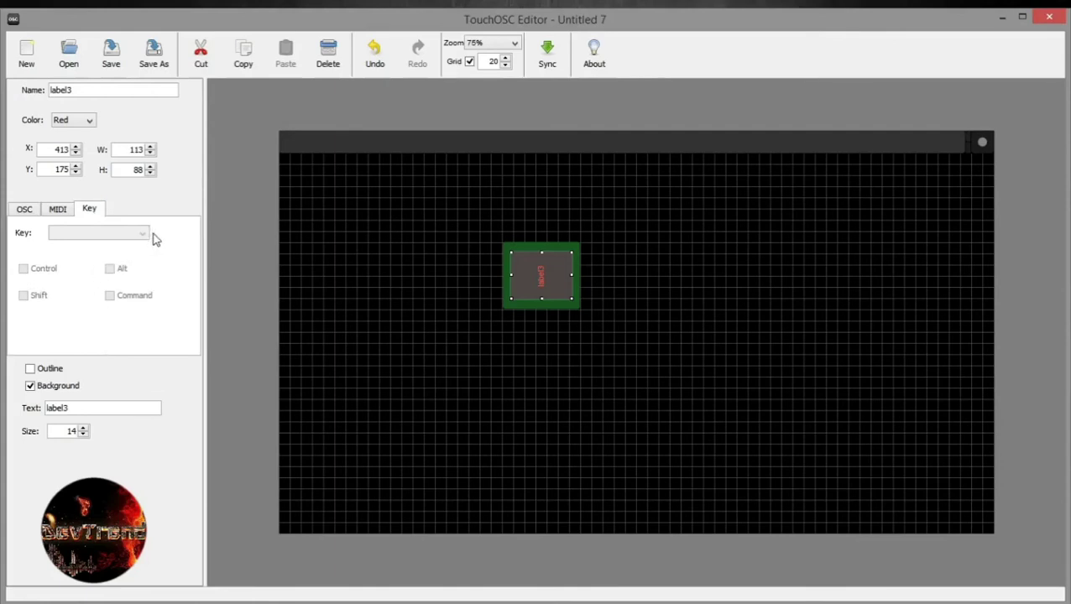
pyautogui.click(554, 304)
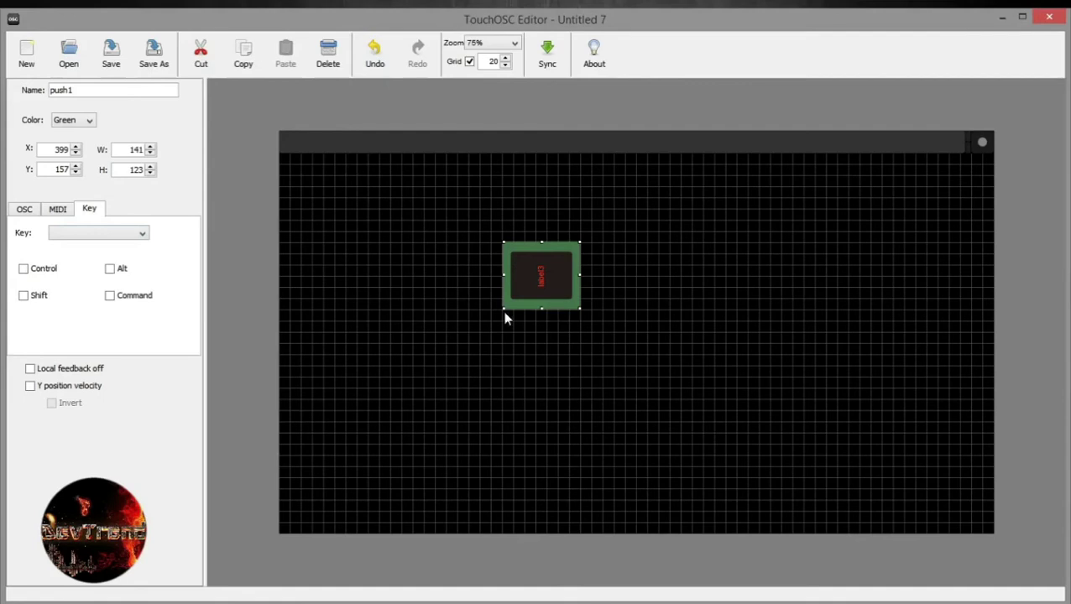
pyautogui.click(132, 236)
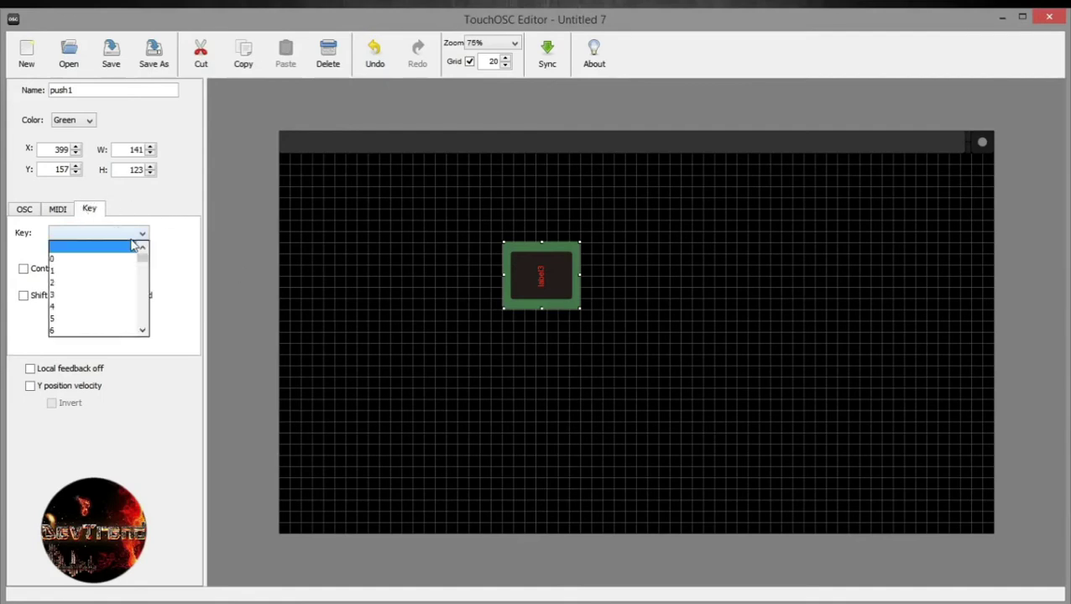
pyautogui.click(72, 260)
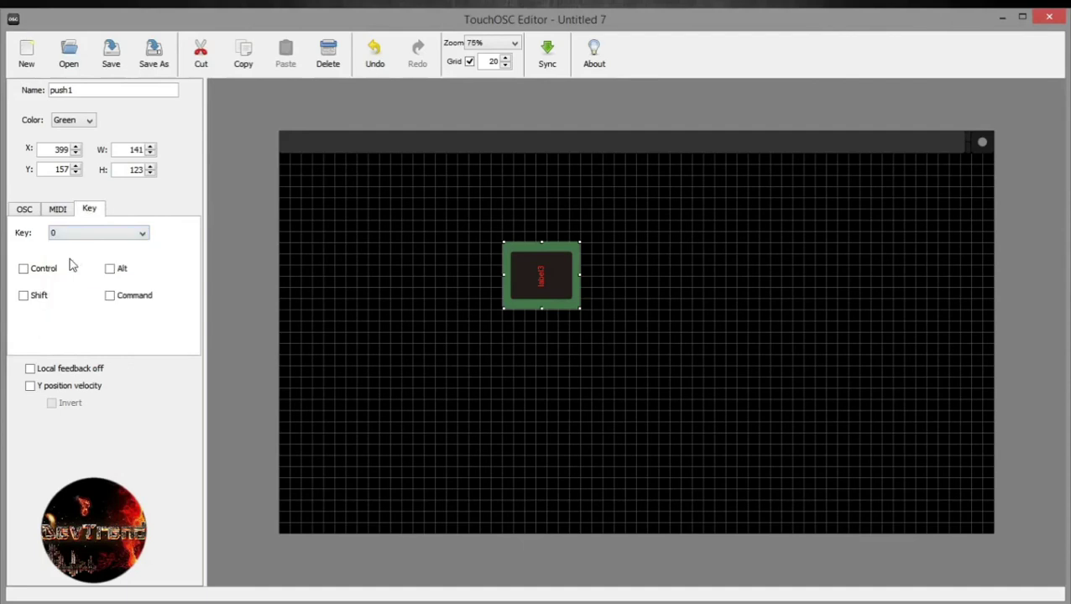
pyautogui.click(23, 269)
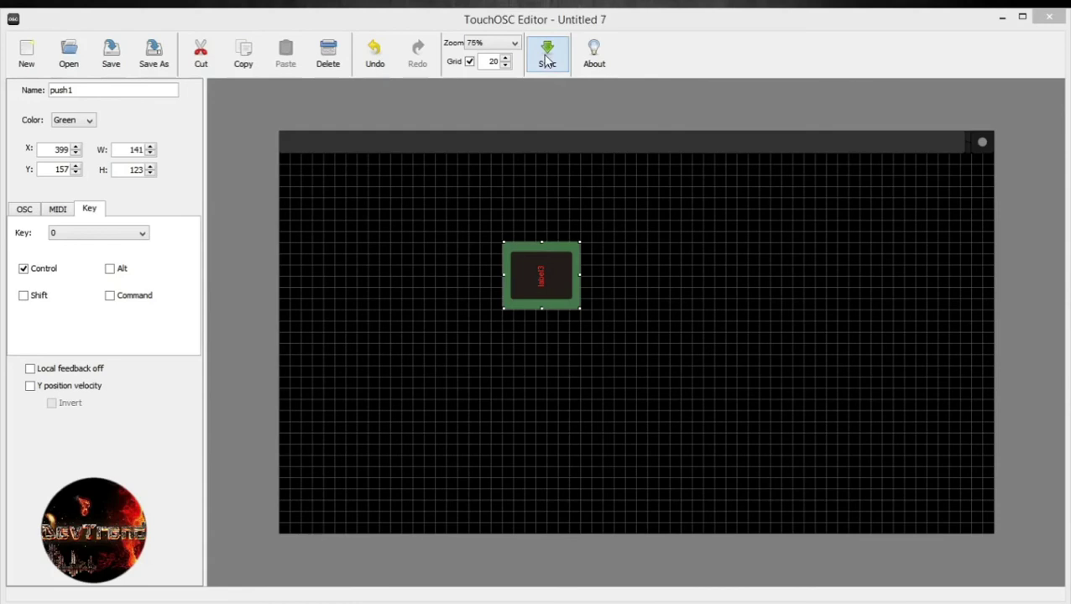
pyautogui.click(546, 59)
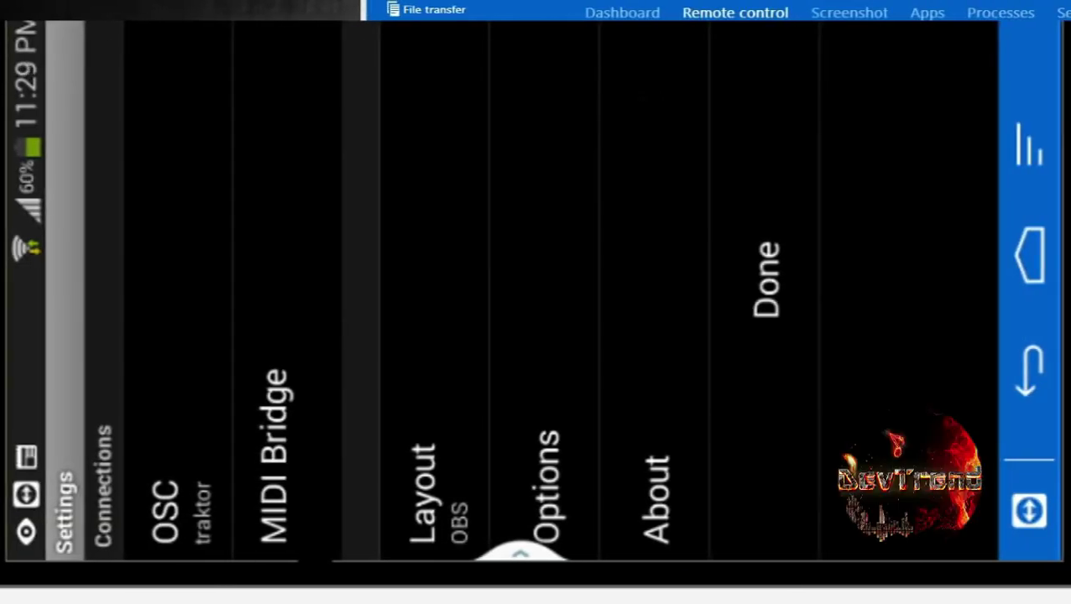
# Step: In the phone's TouchOSC settings, choose Dev as the host and load the OBS layout
pyautogui.click(428, 495)
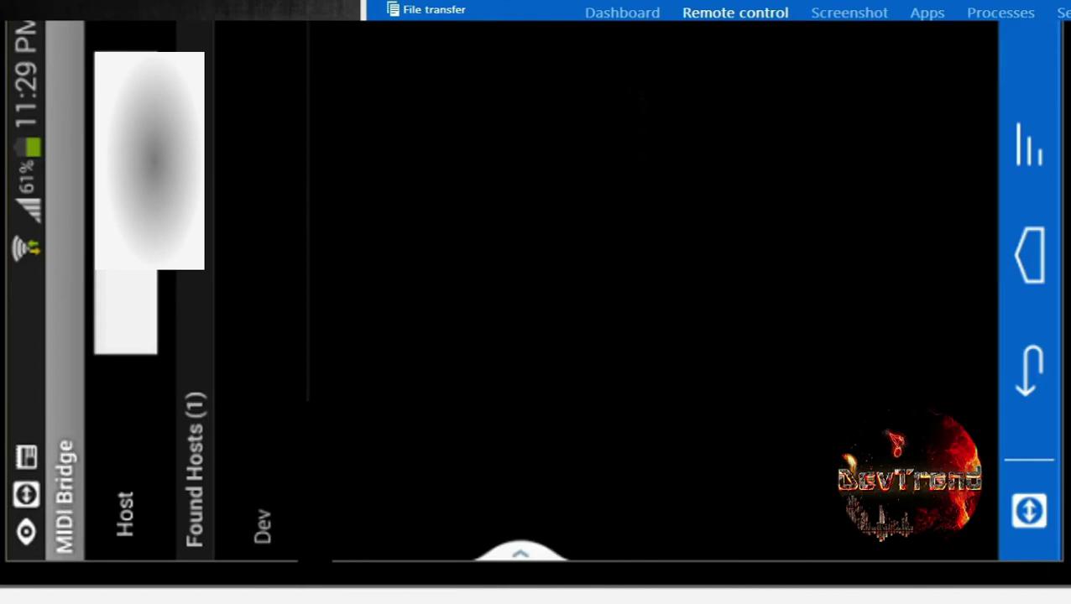
pyautogui.click(262, 290)
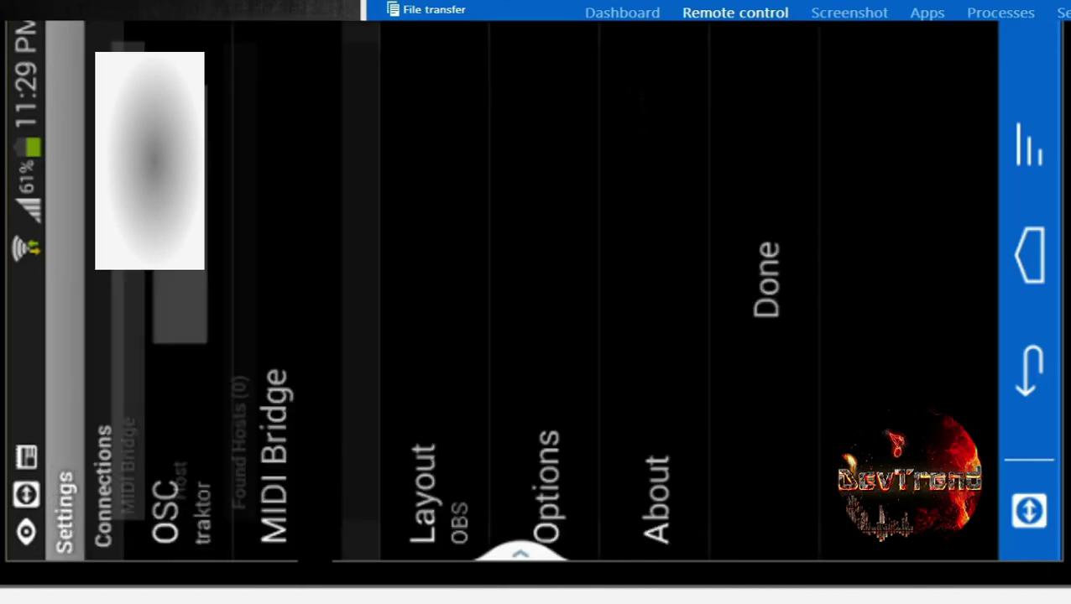
pyautogui.click(424, 496)
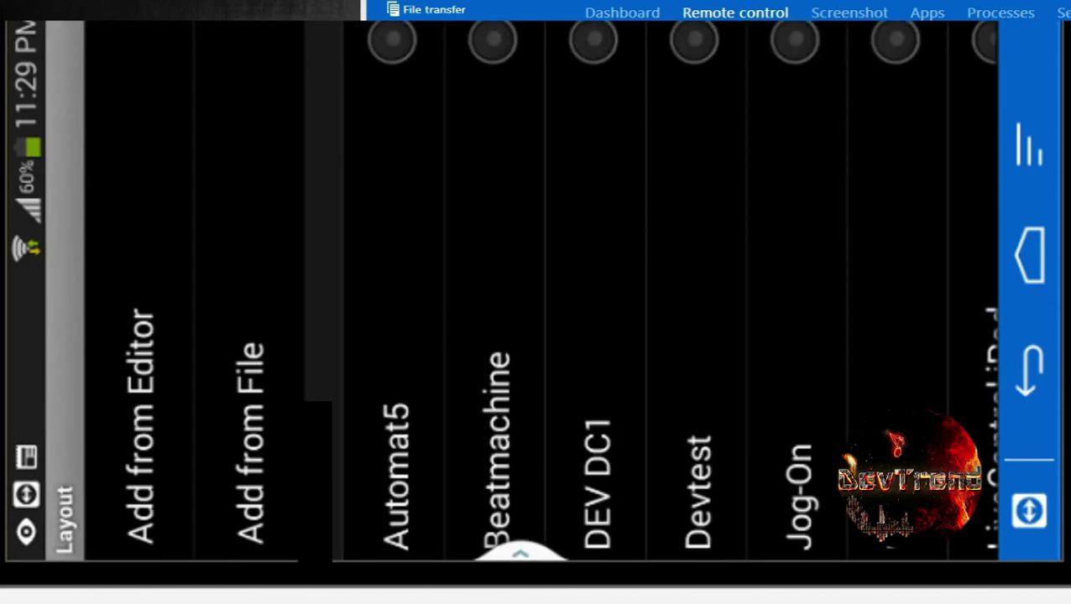
pyautogui.hscroll(5, 537, 289)
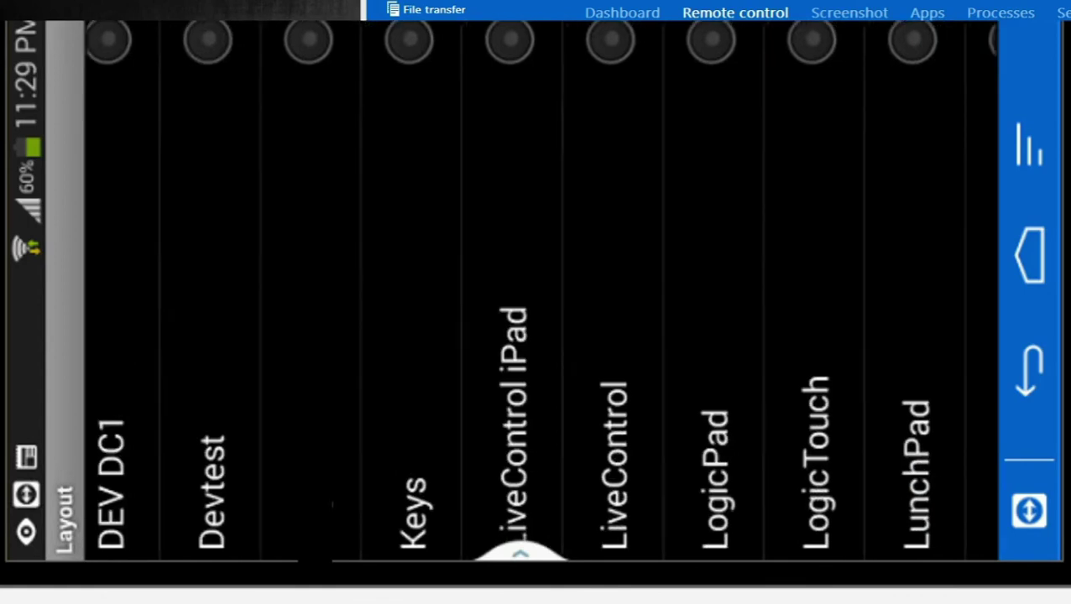
pyautogui.hscroll(5, 537, 289)
pyautogui.hscroll(5, 537, 290)
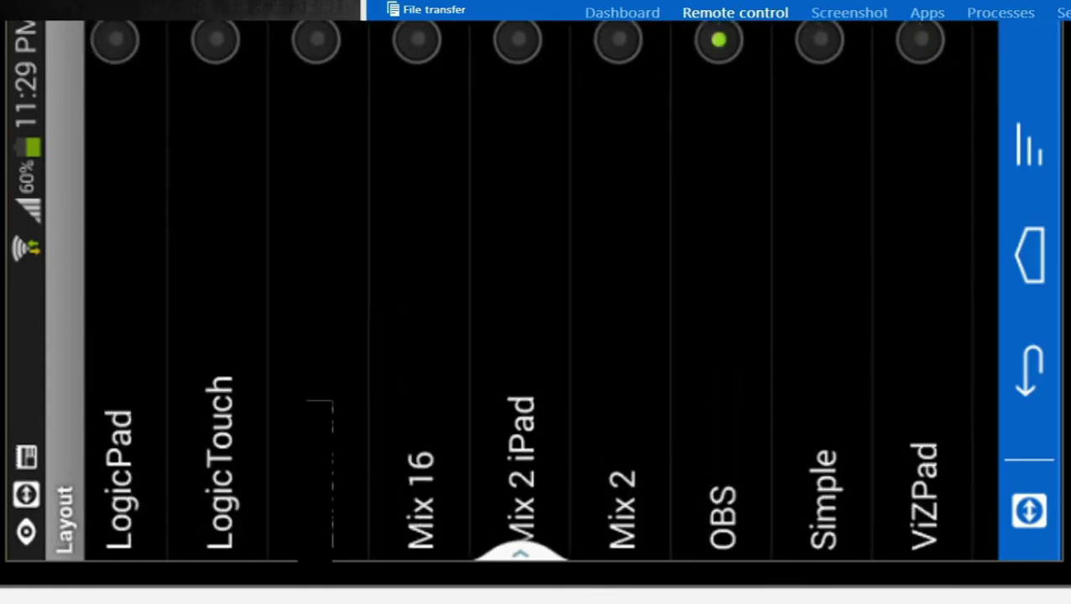
pyautogui.click(644, 290)
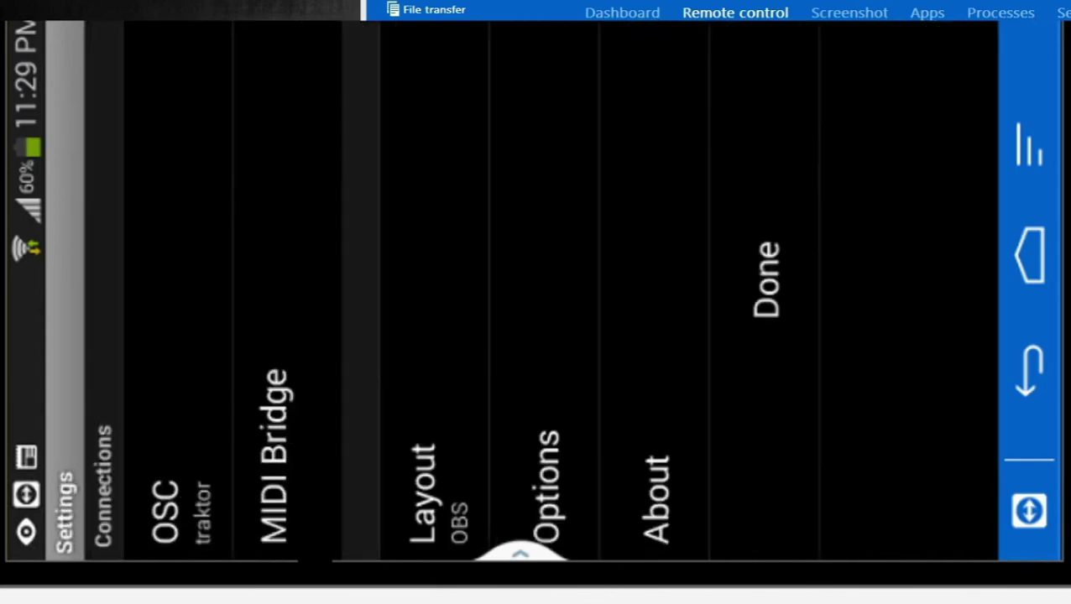
pyautogui.click(765, 286)
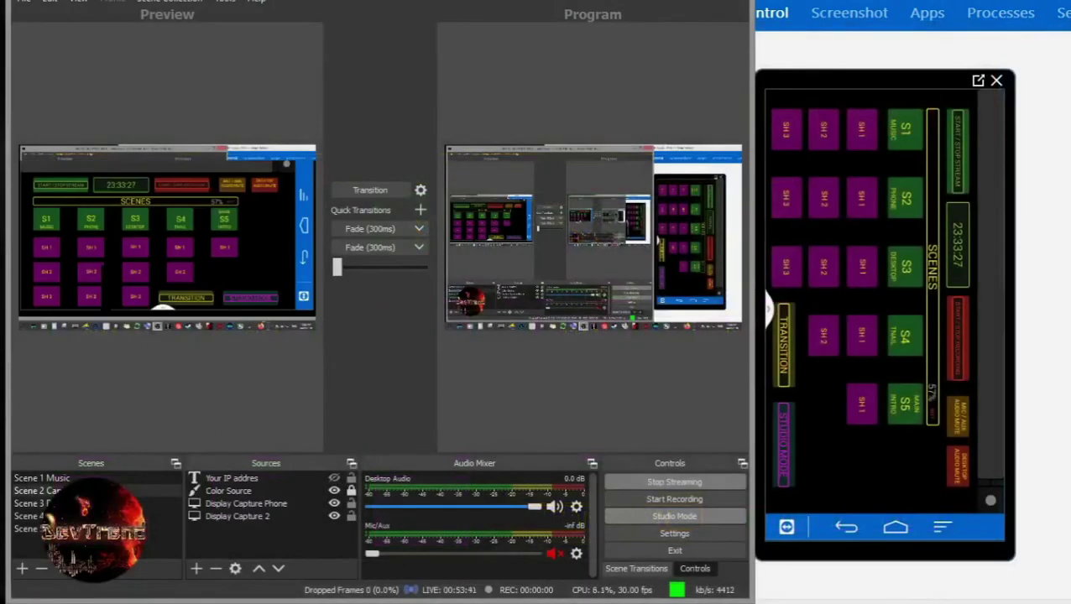
# Step: Tap S3 then S5 on the phone layout to switch OBS to Scene 3, then Scene 5
pyautogui.click(32, 504)
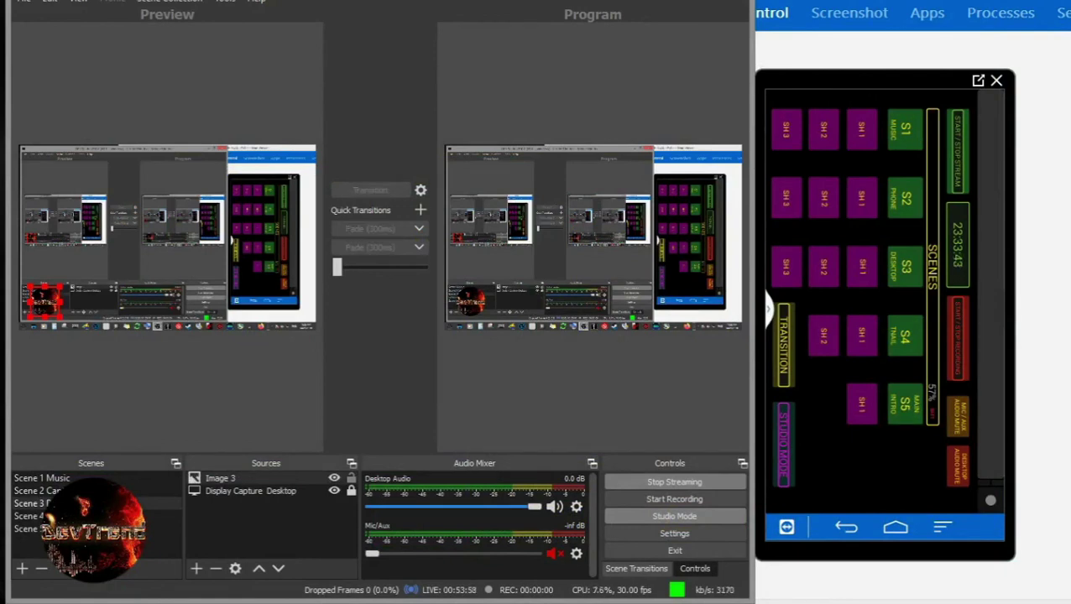
pyautogui.click(29, 528)
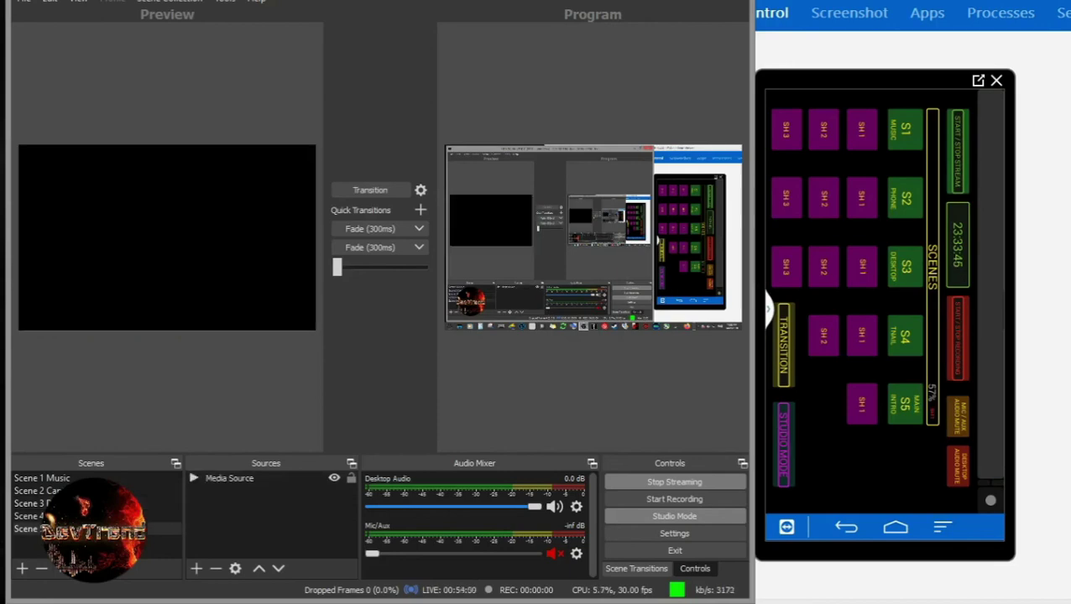